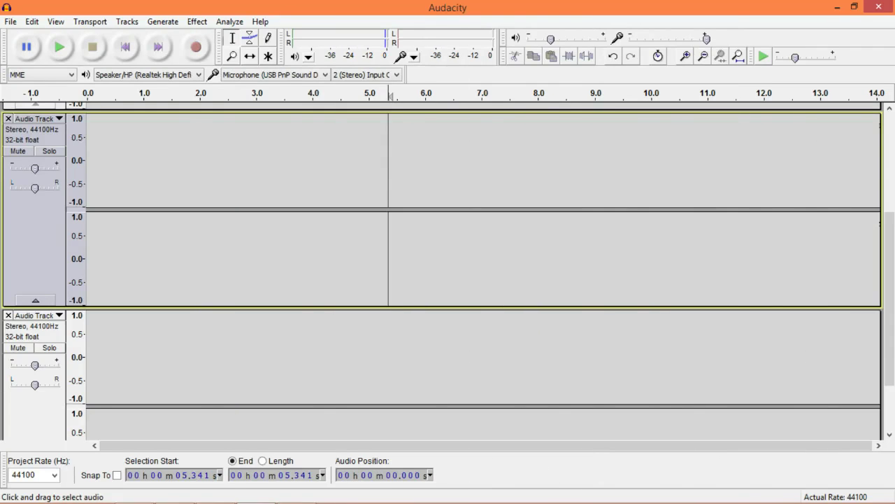
# Try edit points and selections across the empty track between about 0.9 and 5.2 seconds
pyautogui.click(301, 184)
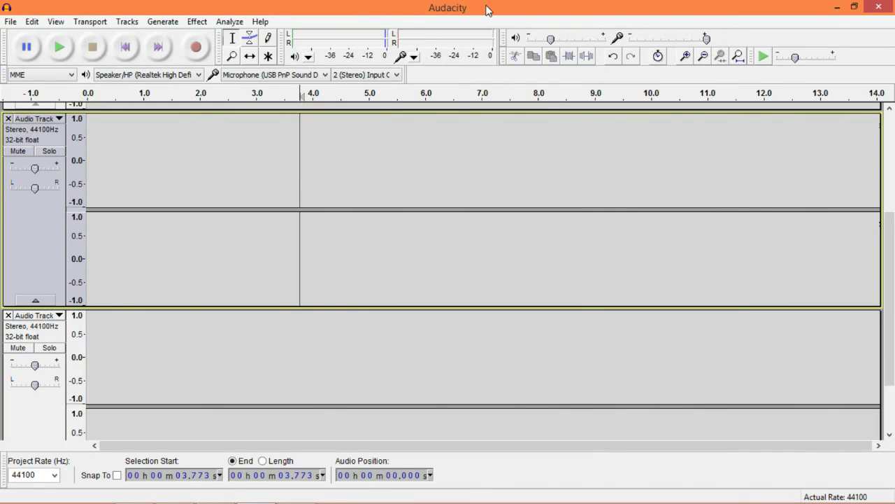
pyautogui.moveTo(233, 259); pyautogui.dragTo(309, 258)
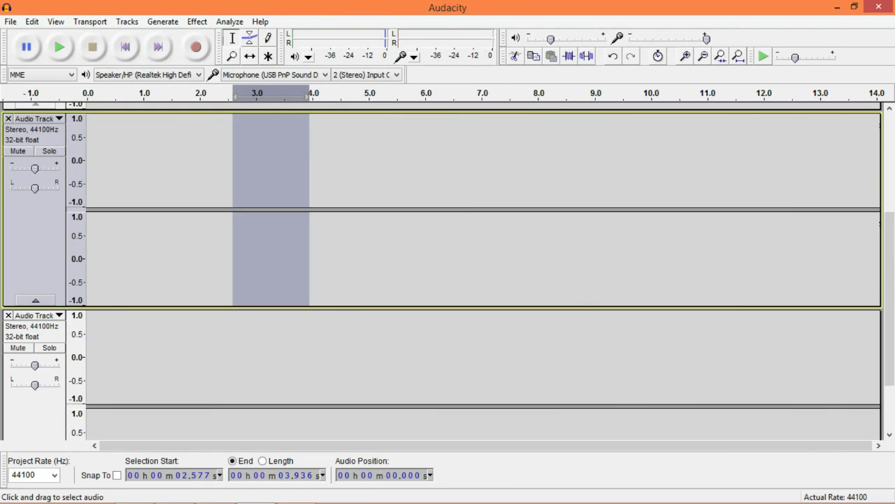
pyautogui.click(378, 156)
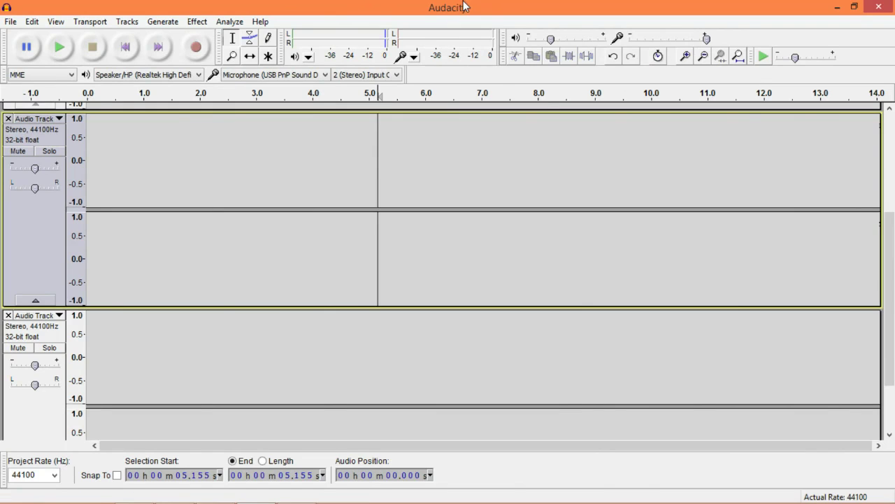
pyautogui.moveTo(226, 259); pyautogui.dragTo(178, 259)
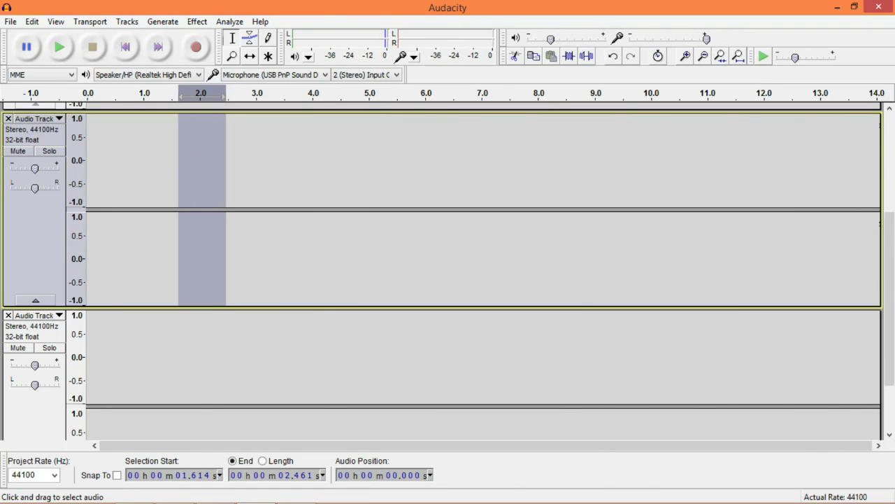
pyautogui.click(136, 258)
pyautogui.click(206, 190)
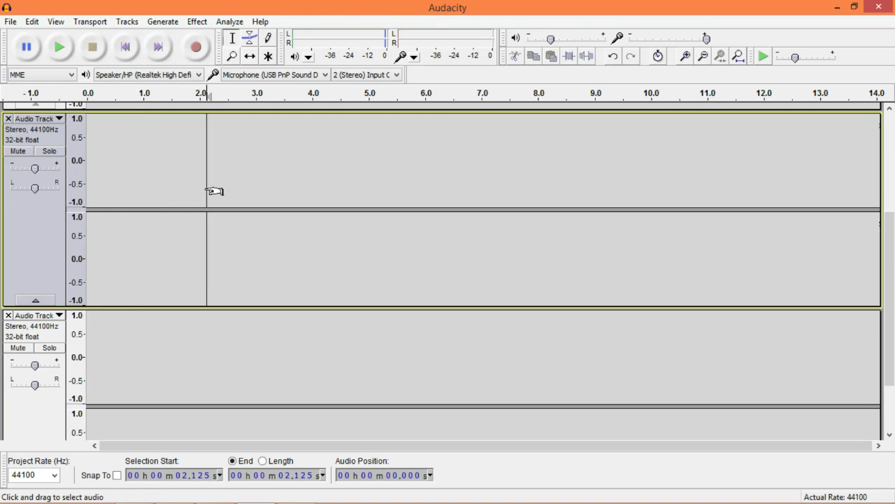
pyautogui.moveTo(266, 154); pyautogui.dragTo(332, 154)
pyautogui.click(364, 153)
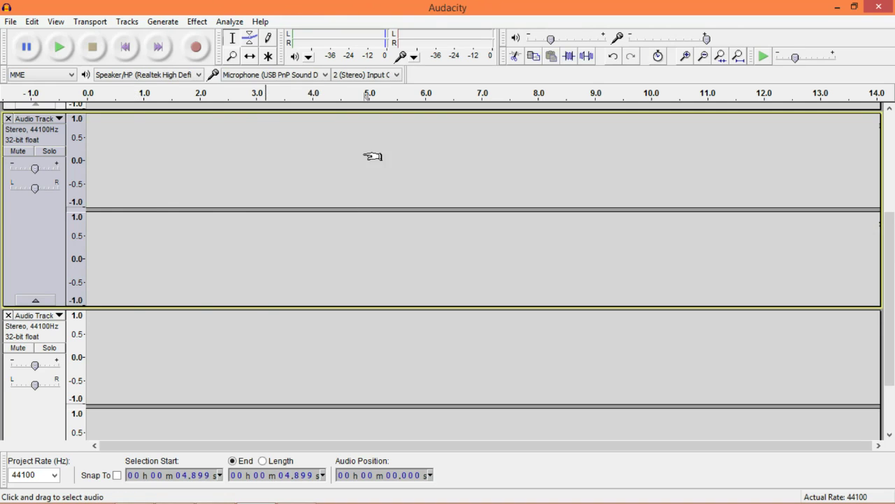
pyautogui.click(275, 150)
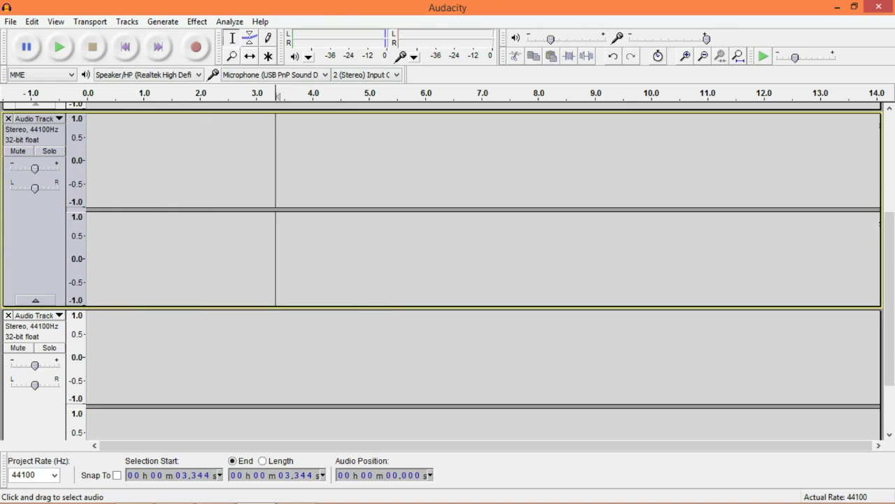
pyautogui.click(328, 180)
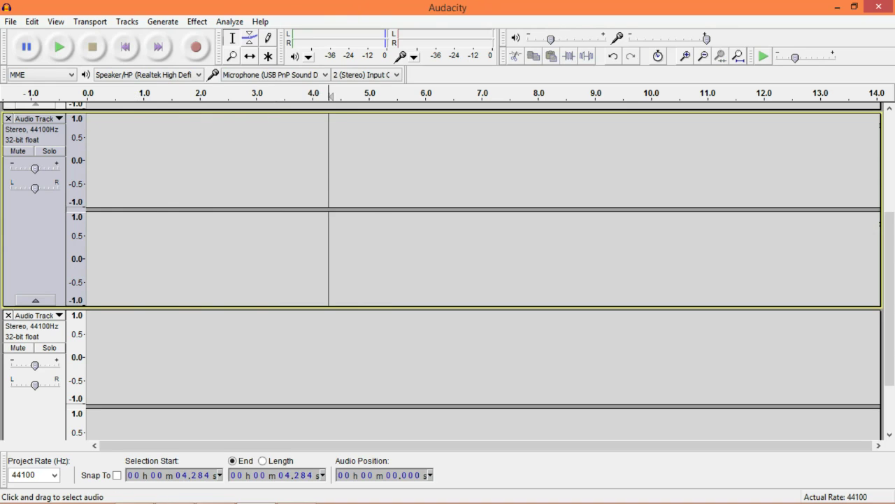
pyautogui.click(182, 153)
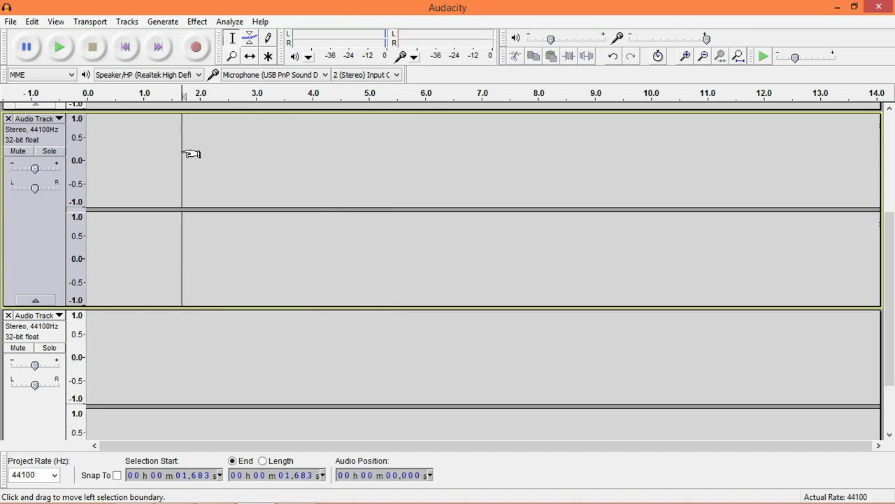
pyautogui.click(250, 95)
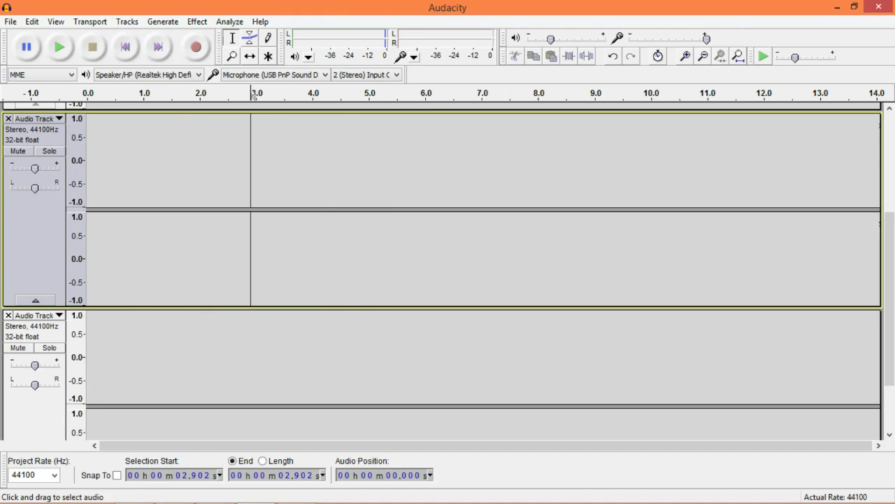
pyautogui.click(347, 140)
pyautogui.click(217, 146)
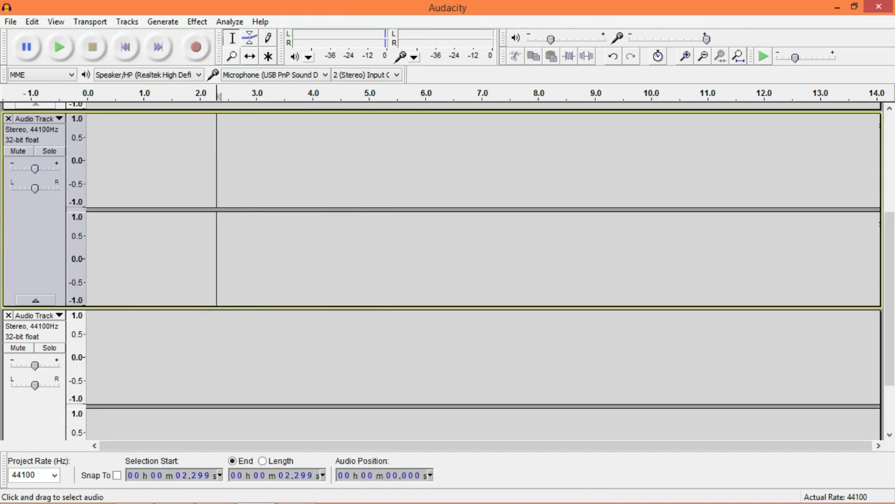
pyautogui.click(160, 161)
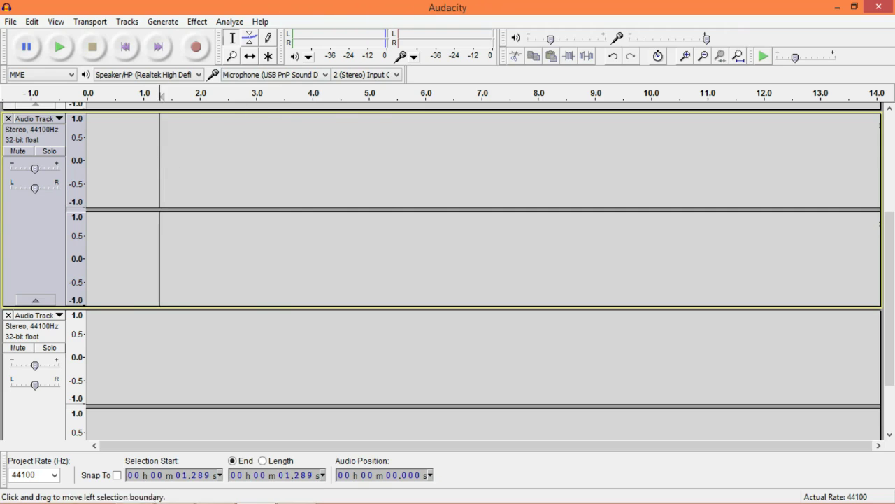
pyautogui.click(265, 172)
pyautogui.click(349, 161)
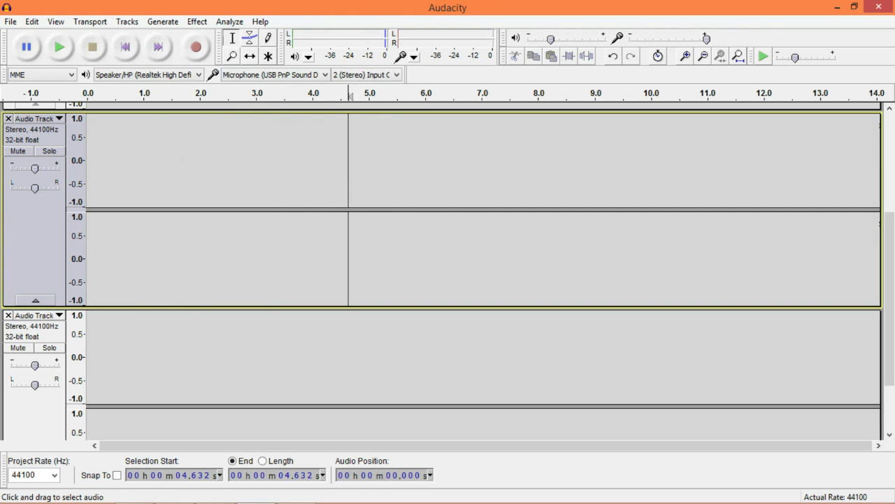
pyautogui.click(221, 172)
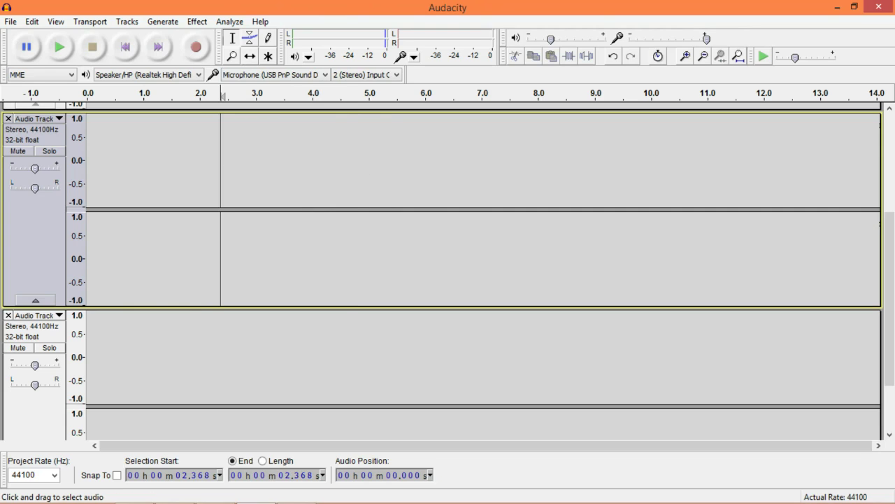
# Record a roughly 3.4-second voice clip from the track start onto a new track
pyautogui.press('Home')
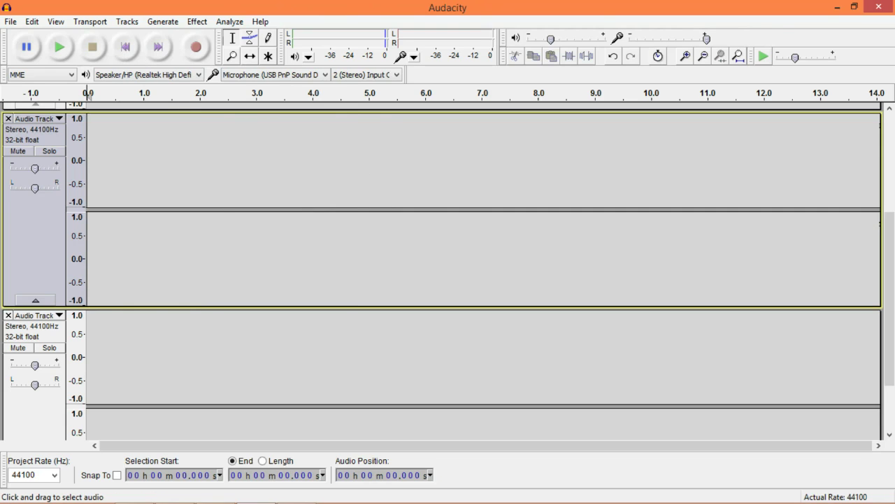
pyautogui.click(196, 48)
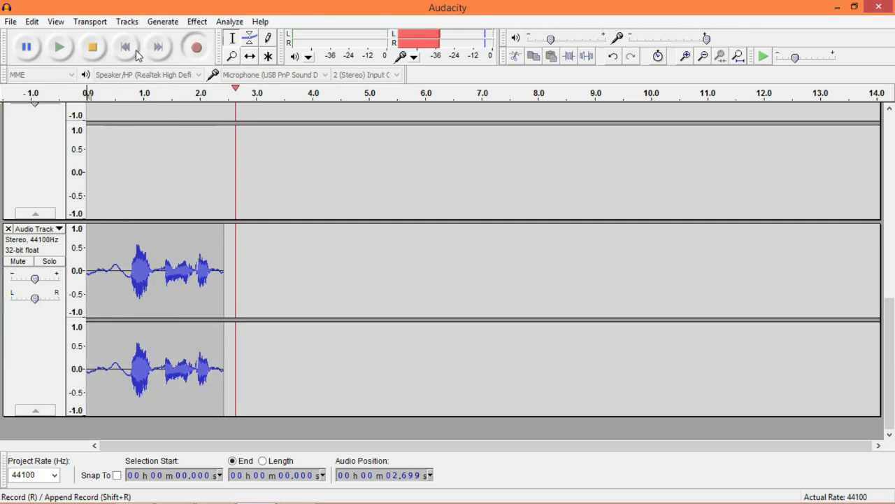
pyautogui.click(92, 47)
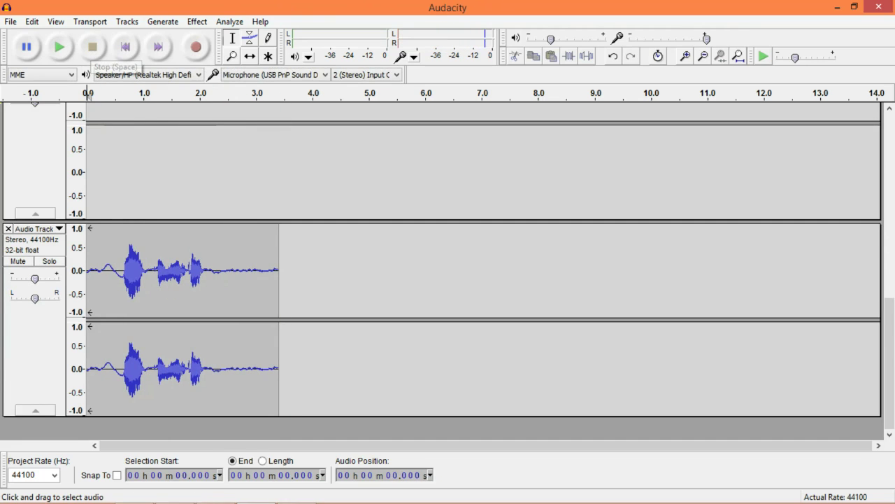
# Play the new recording back from the start twice
pyautogui.moveTo(214, 273); pyautogui.dragTo(175, 273)
pyautogui.click(235, 272)
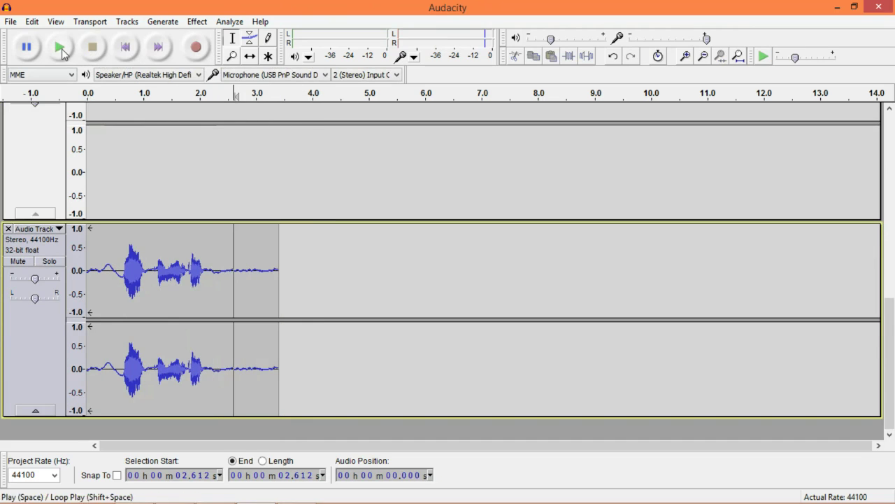
pyautogui.click(125, 47)
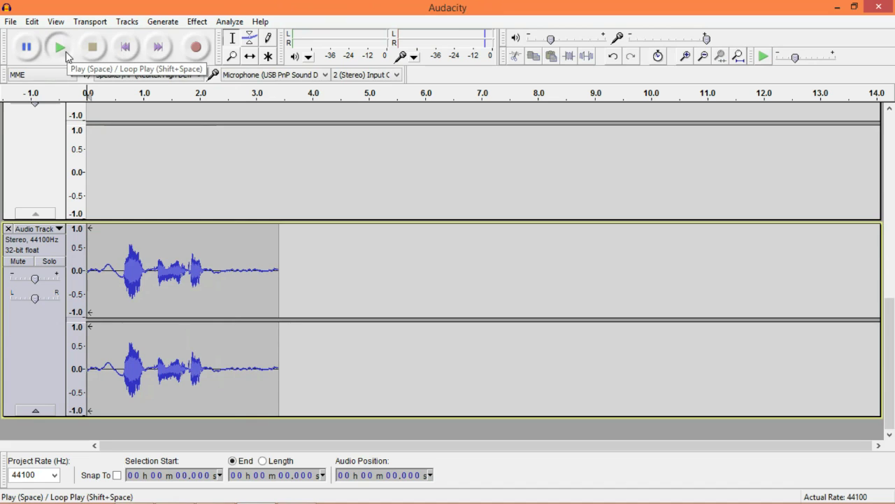
pyautogui.click(59, 48)
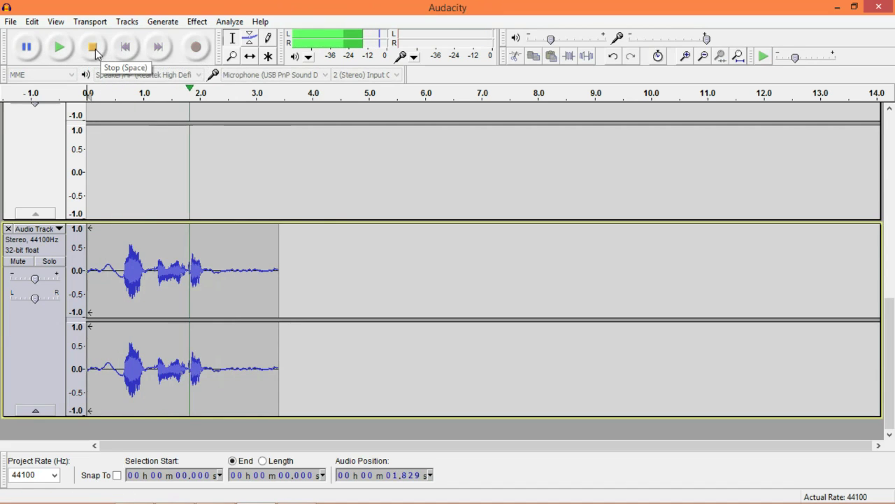
pyautogui.click(94, 49)
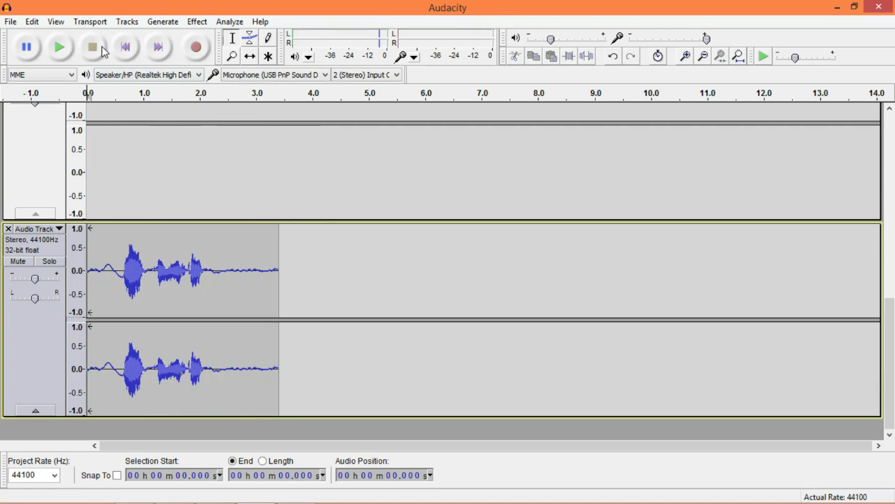
pyautogui.click(62, 49)
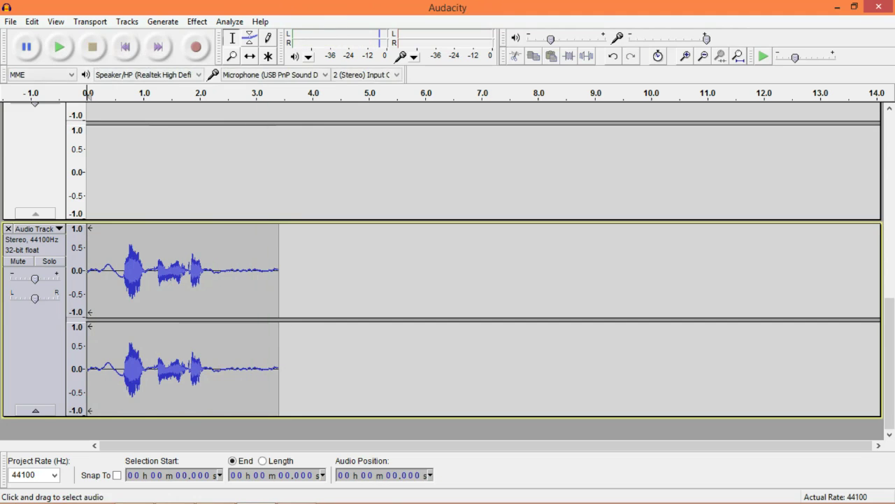
# Play the clip from 2.33 seconds and check points between 2.18 and 2.53 seconds
pyautogui.click(219, 252)
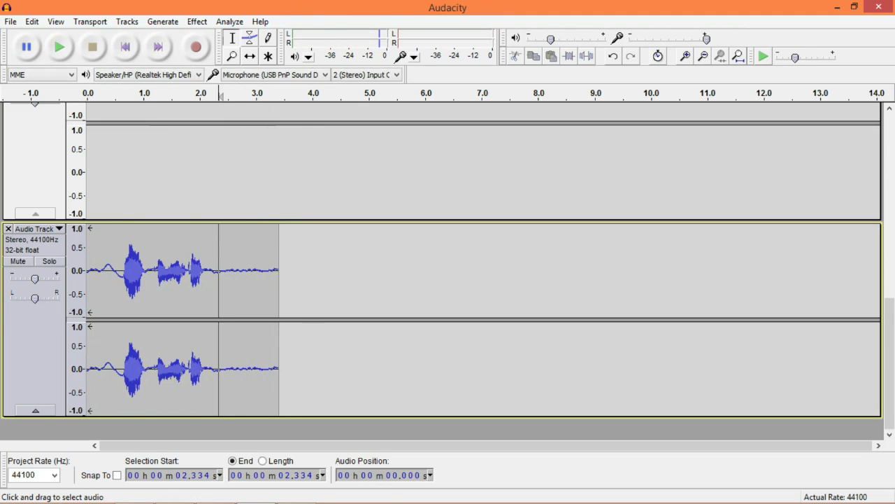
pyautogui.click(60, 48)
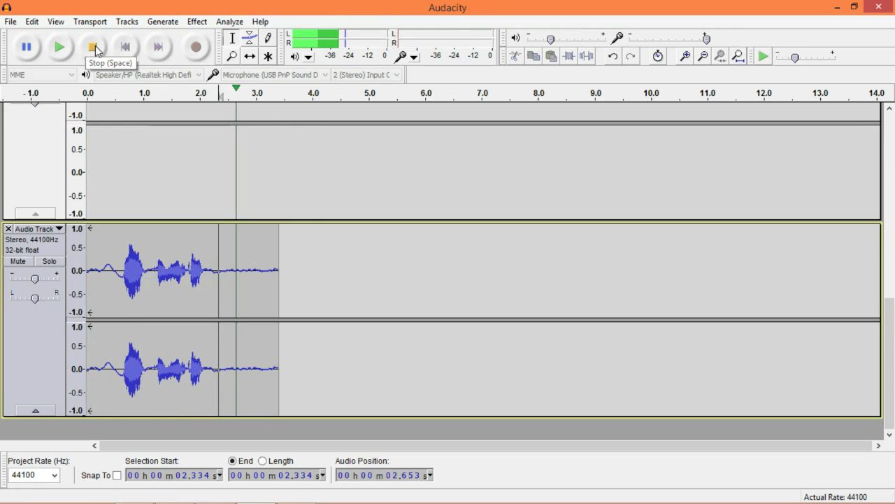
pyautogui.click(230, 262)
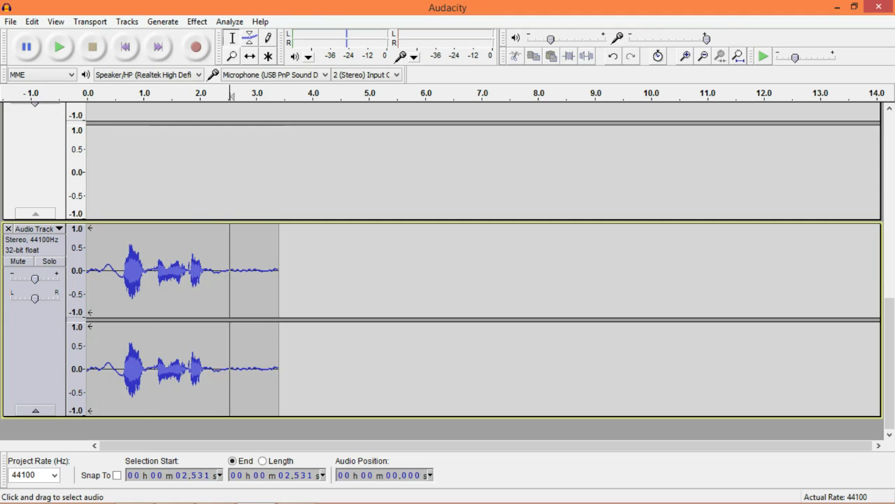
pyautogui.click(210, 260)
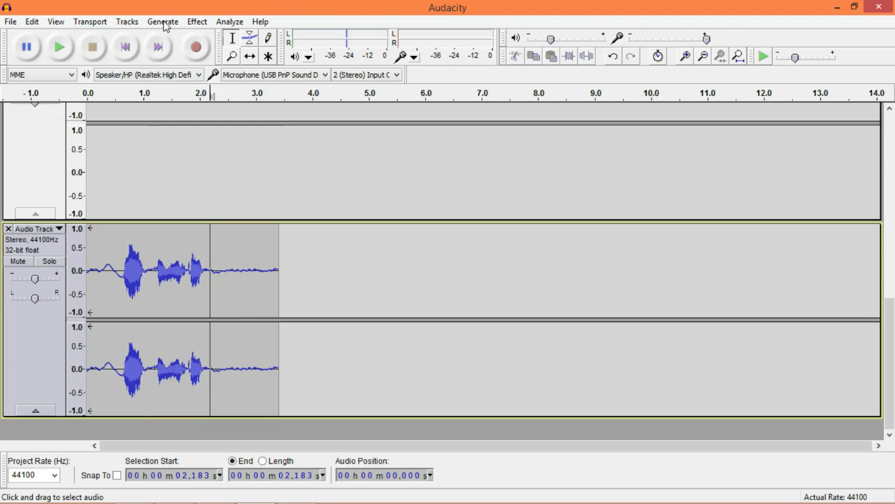
# Select the quiet tail from 2.229 to 3.411 seconds and capture a Noise Removal profile from it
pyautogui.moveTo(214, 272); pyautogui.dragTo(280, 262)
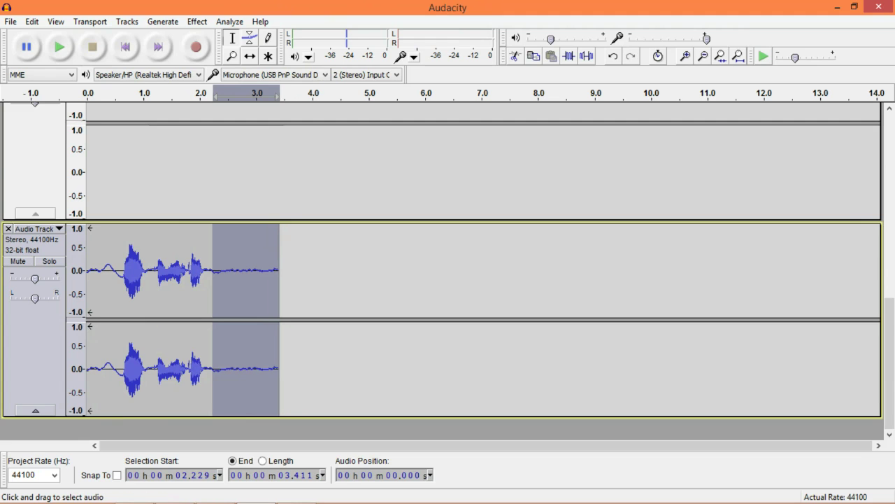
pyautogui.click(197, 22)
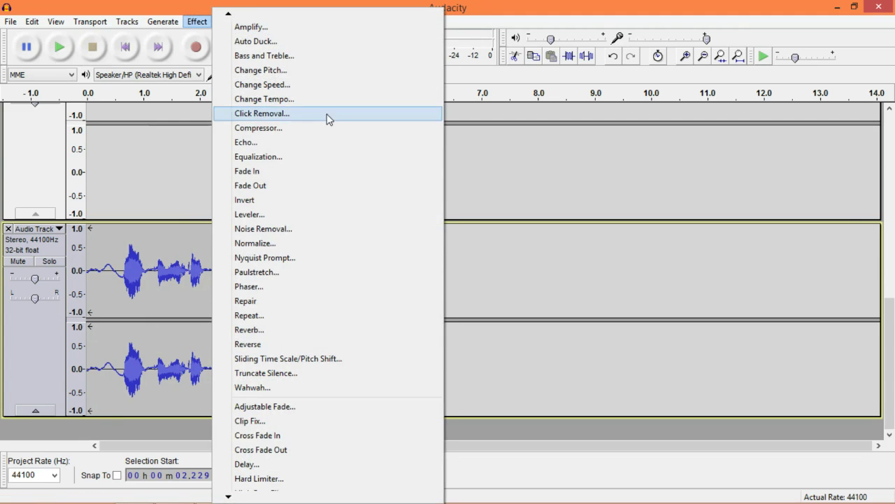
pyautogui.click(283, 231)
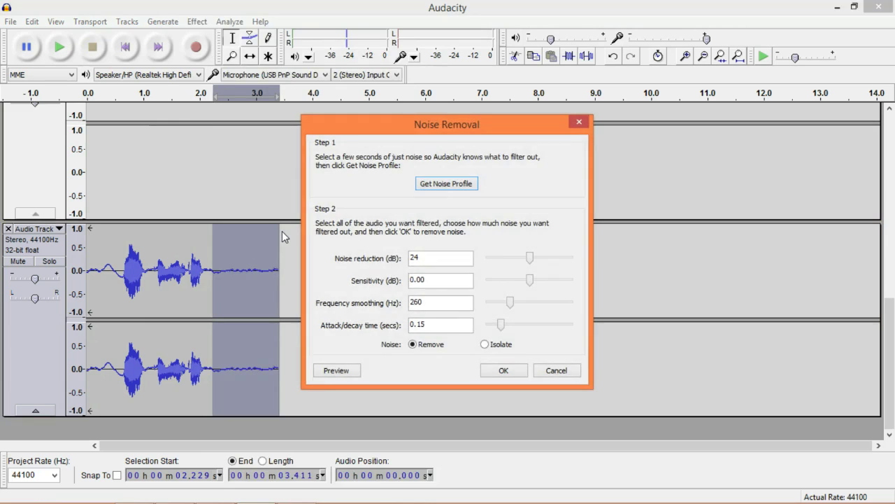
pyautogui.click(445, 185)
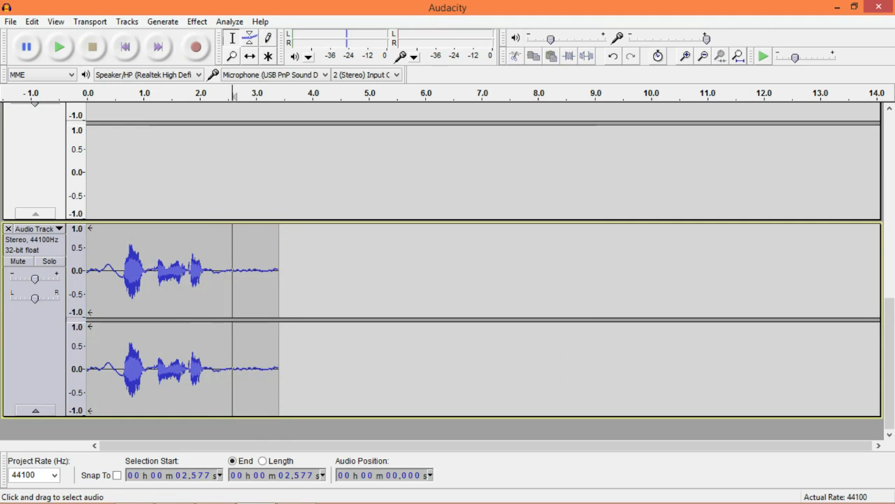
# Apply Noise Removal with default settings to the whole voice clip
pyautogui.moveTo(221, 280); pyautogui.dragTo(302, 280)
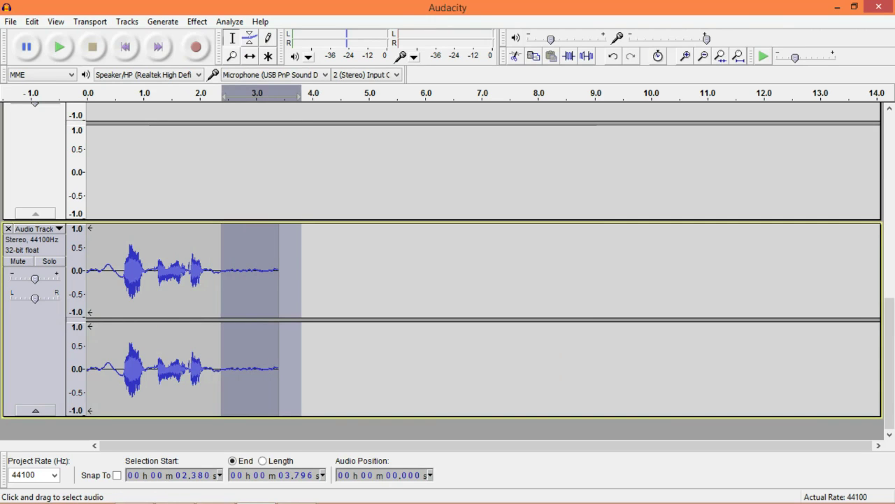
pyautogui.moveTo(281, 266); pyautogui.dragTo(86, 265)
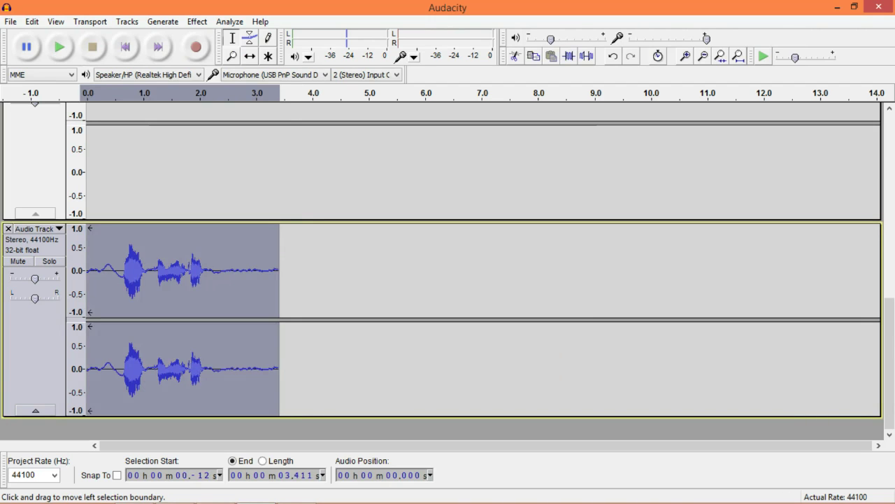
pyautogui.click(197, 21)
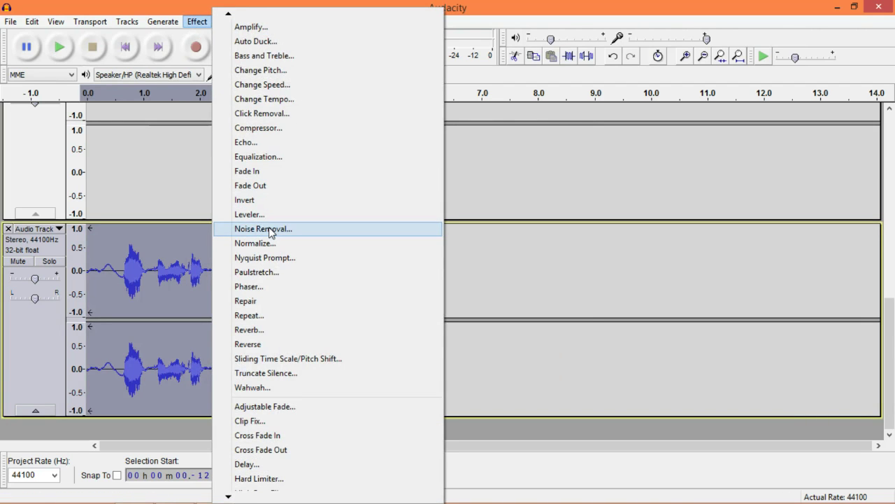
pyautogui.click(271, 230)
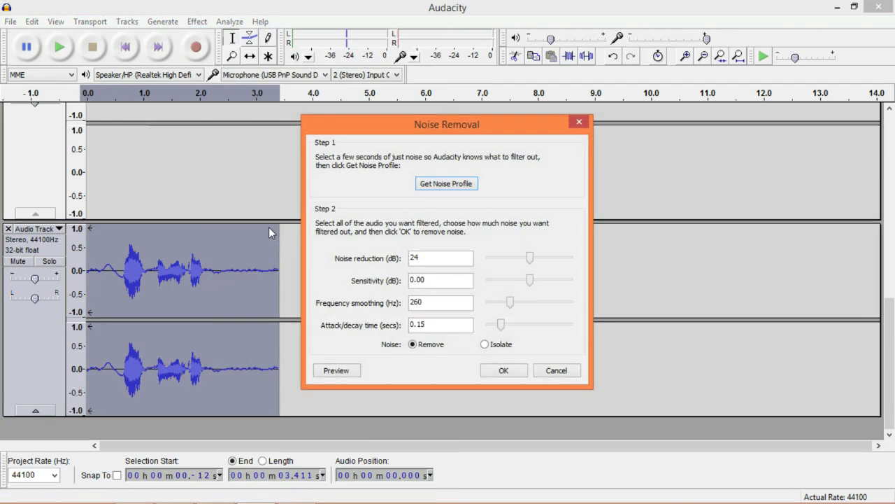
pyautogui.click(502, 371)
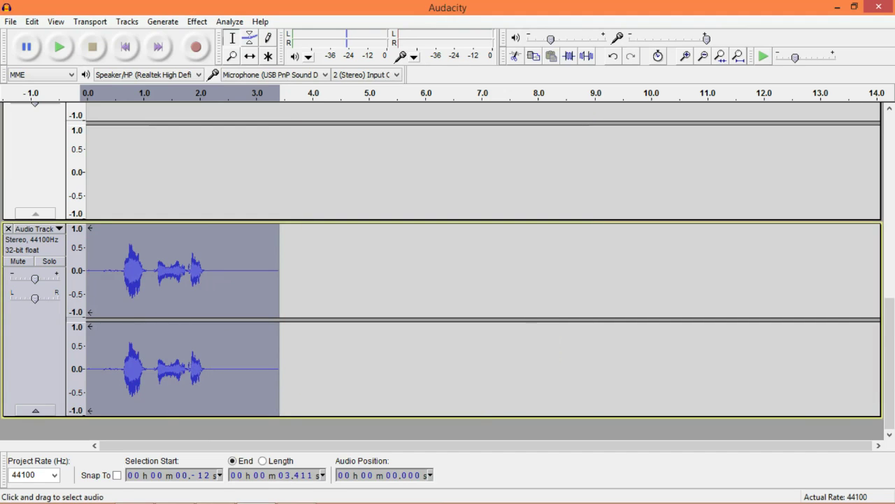
# Select the clip start and the quiet tail to check that the noise is gone
pyautogui.moveTo(216, 270); pyautogui.dragTo(287, 269)
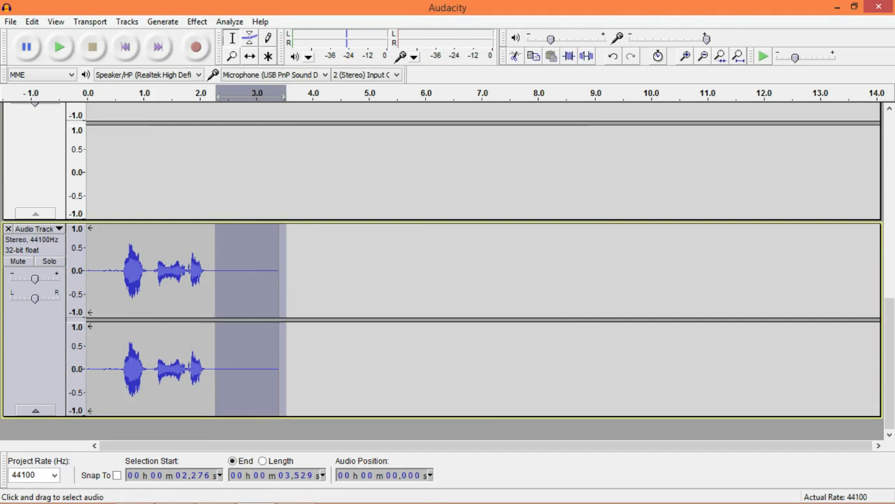
pyautogui.click(232, 270)
pyautogui.moveTo(90, 269); pyautogui.dragTo(117, 269)
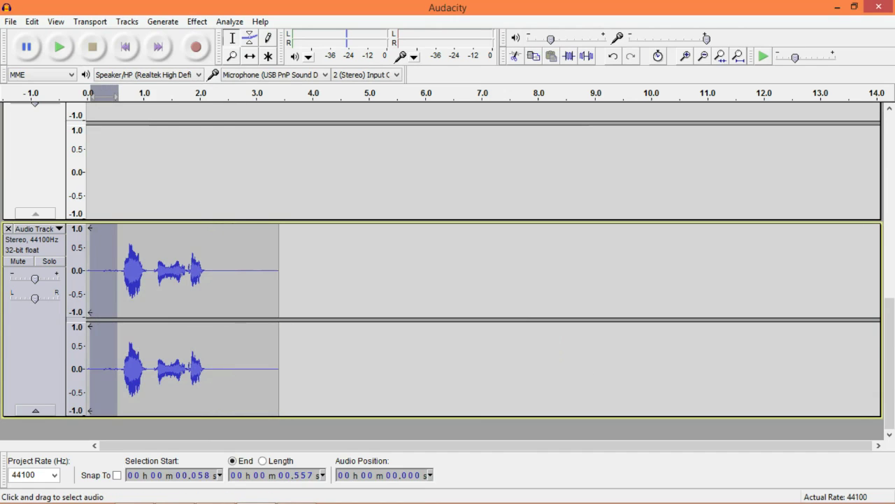
pyautogui.moveTo(208, 269); pyautogui.dragTo(288, 269)
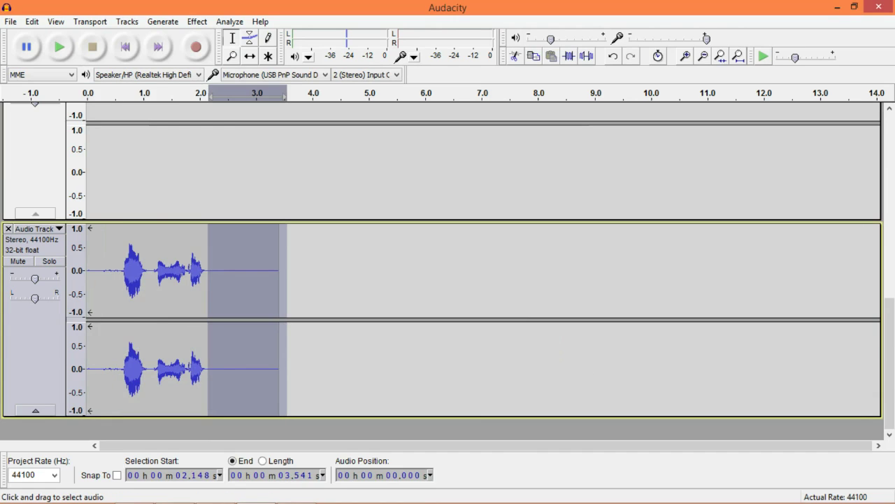
pyautogui.click(154, 270)
pyautogui.click(243, 269)
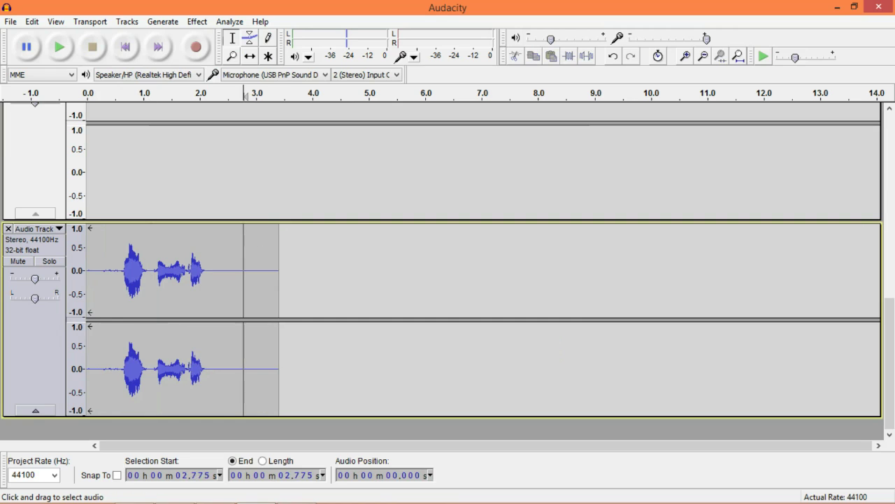
pyautogui.moveTo(212, 270); pyautogui.dragTo(304, 269)
pyautogui.click(191, 258)
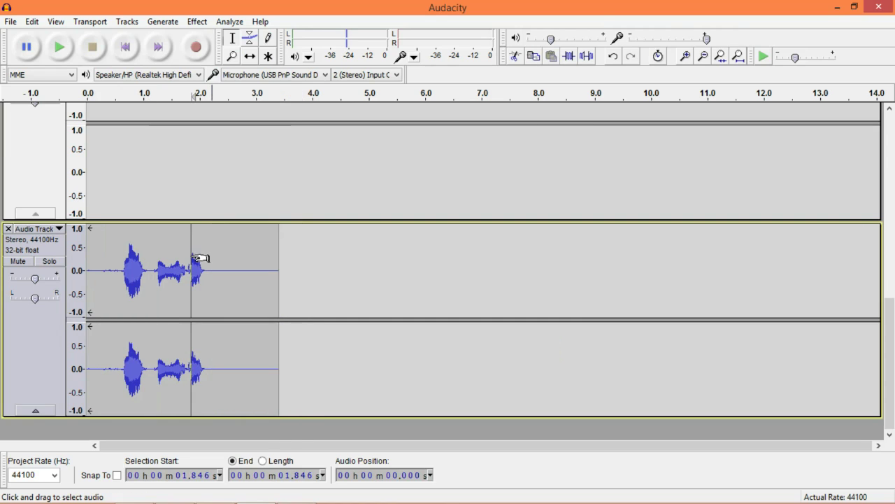
pyautogui.click(133, 47)
pyautogui.click(60, 47)
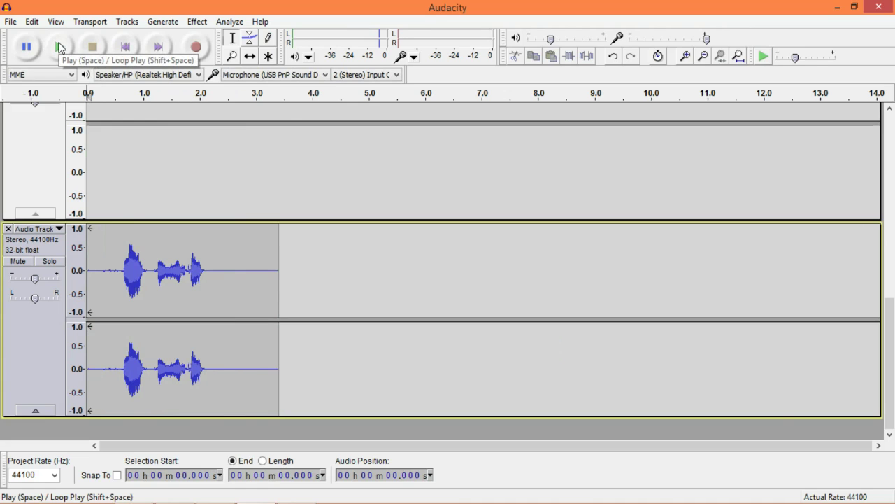
pyautogui.click(60, 47)
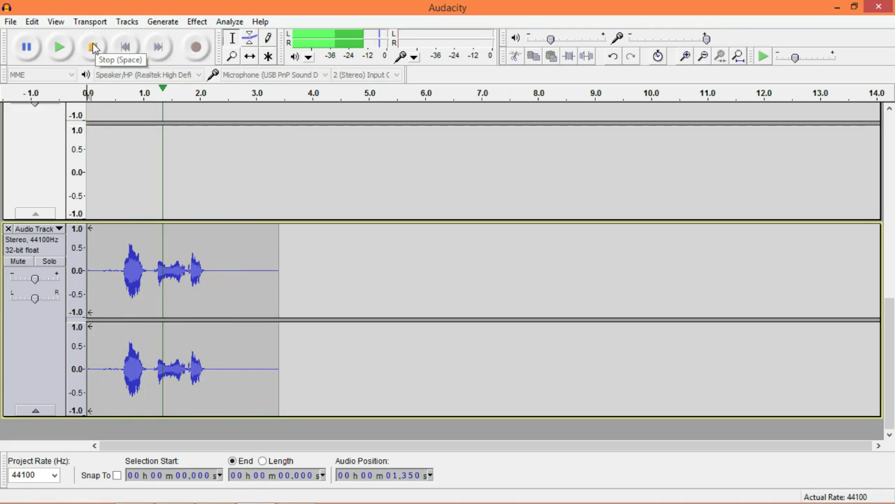
pyautogui.click(93, 47)
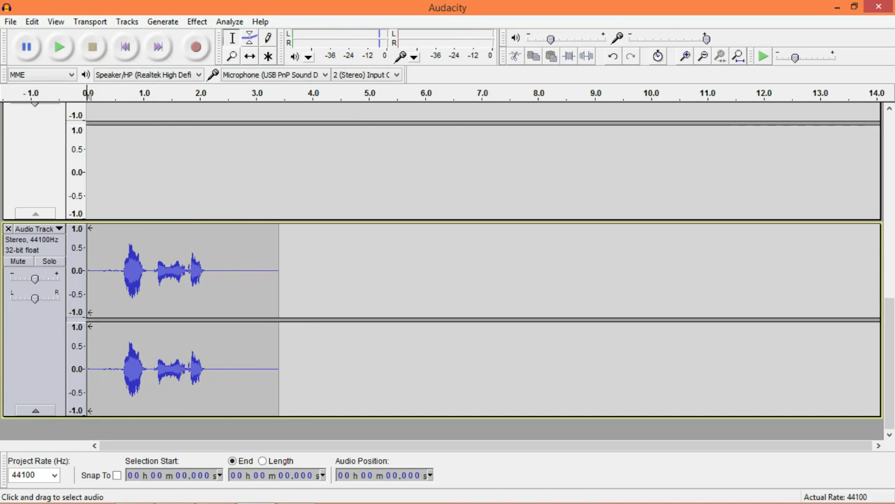
pyautogui.click(222, 274)
pyautogui.click(246, 255)
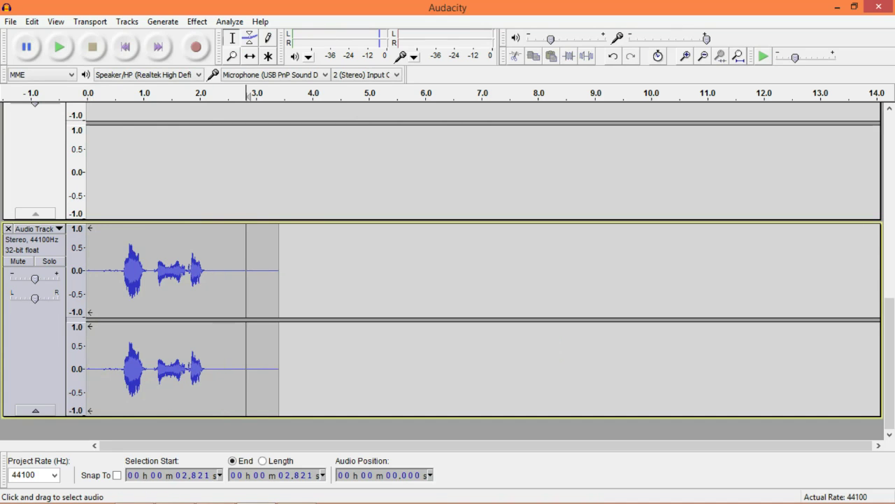
pyautogui.click(131, 256)
pyautogui.hotkey('ctrl', 'a')
# Normalize the whole clip to a -1.0 dB peak with DC offset removed
pyautogui.click(197, 22)
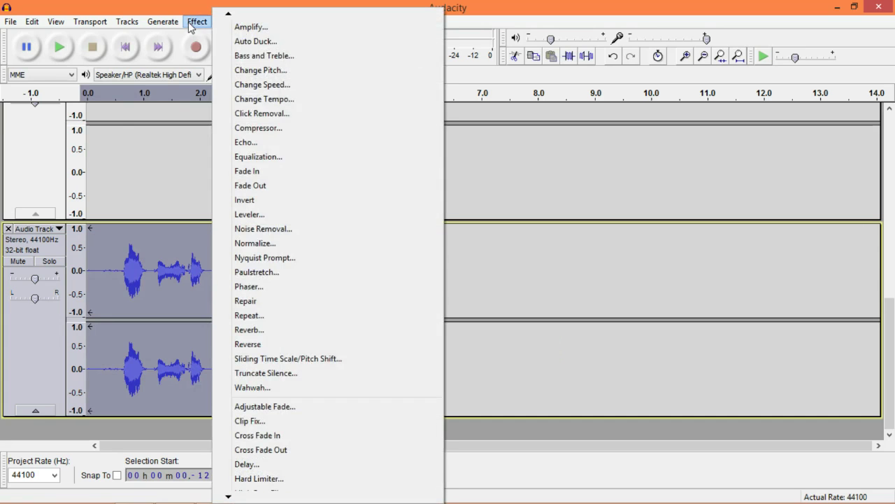
pyautogui.click(256, 245)
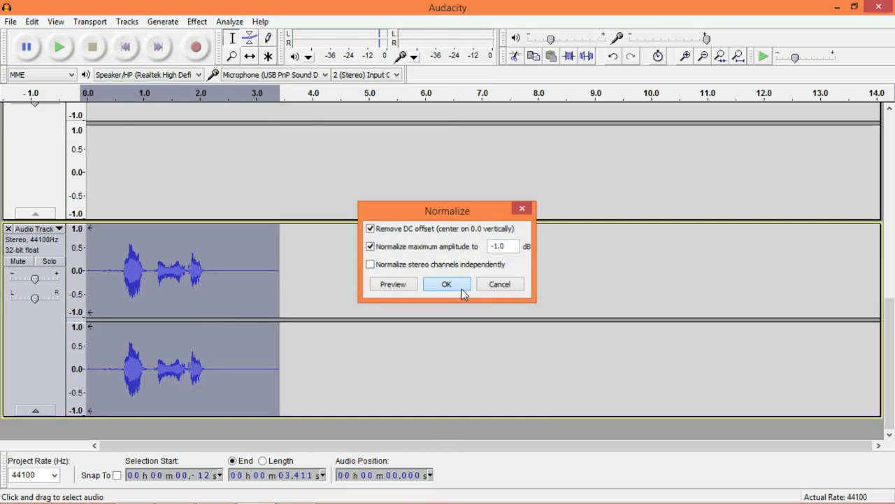
pyautogui.click(462, 292)
# Inspect a short stretch near the first word and return to the clip start
pyautogui.click(187, 257)
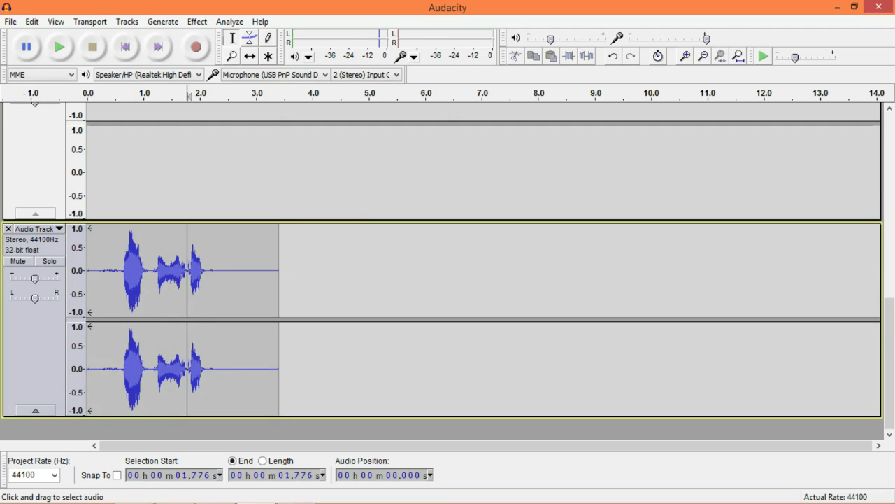
pyautogui.moveTo(112, 280); pyautogui.dragTo(132, 280)
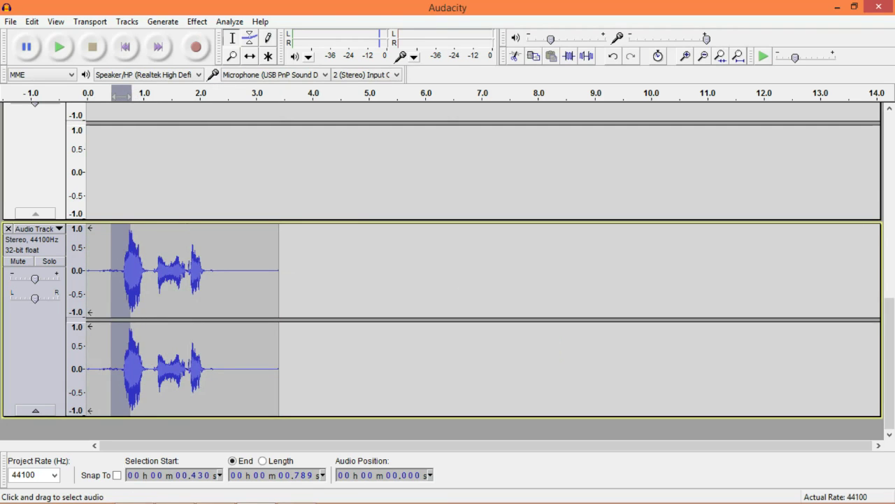
pyautogui.click(144, 91)
pyautogui.click(126, 47)
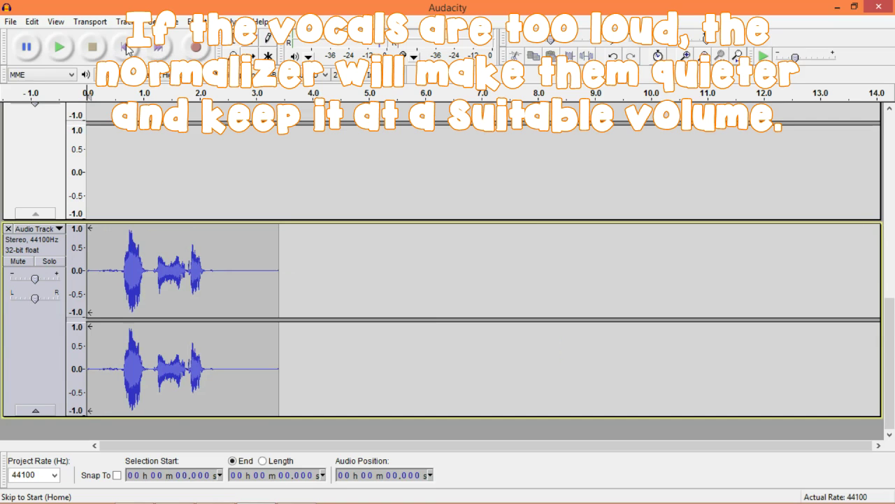
# Play the normalized clip, then double-click the waveform to select the entire clip
pyautogui.click(61, 51)
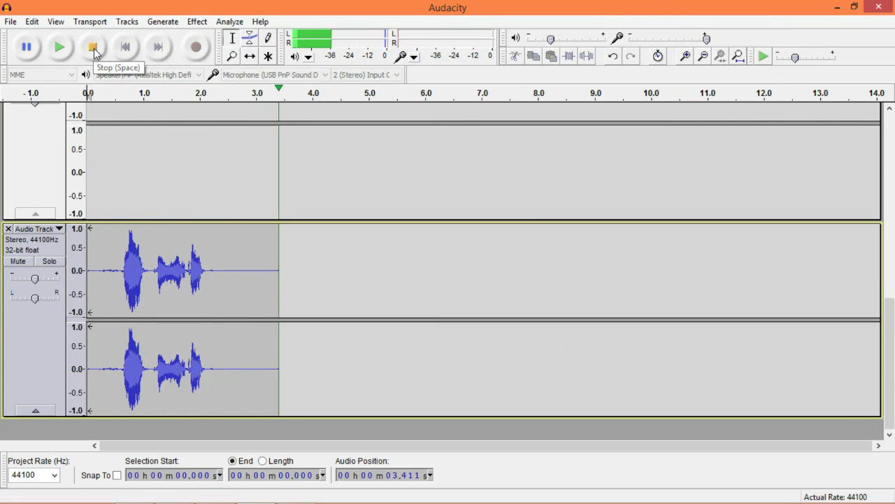
pyautogui.click(191, 284)
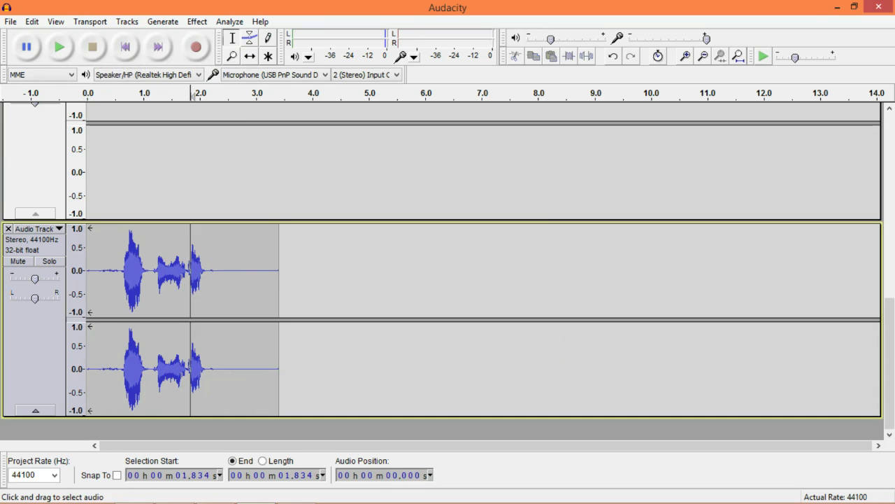
pyautogui.click(203, 283)
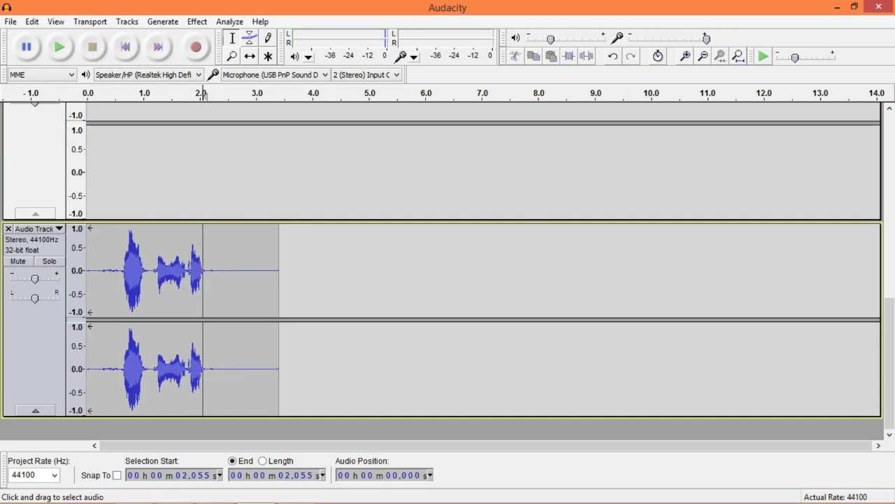
pyautogui.doubleClick(243, 364)
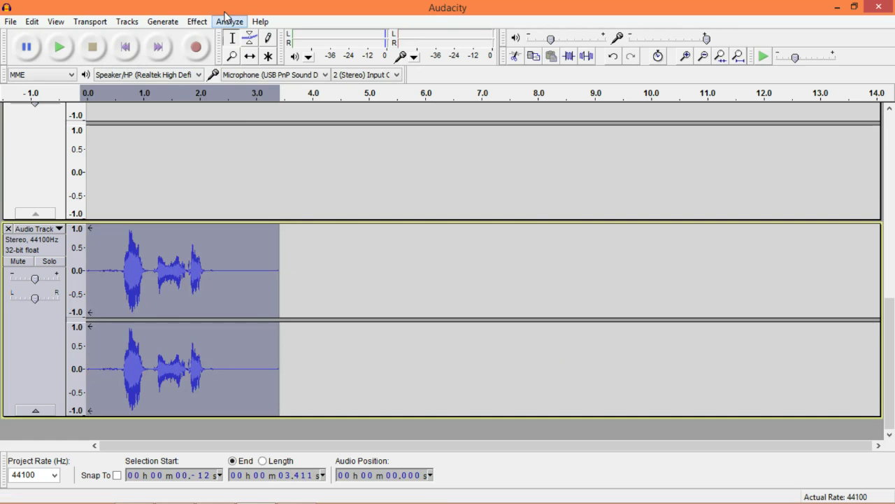
# Apply the Bass Boost equalization curve to the whole clip
pyautogui.click(197, 21)
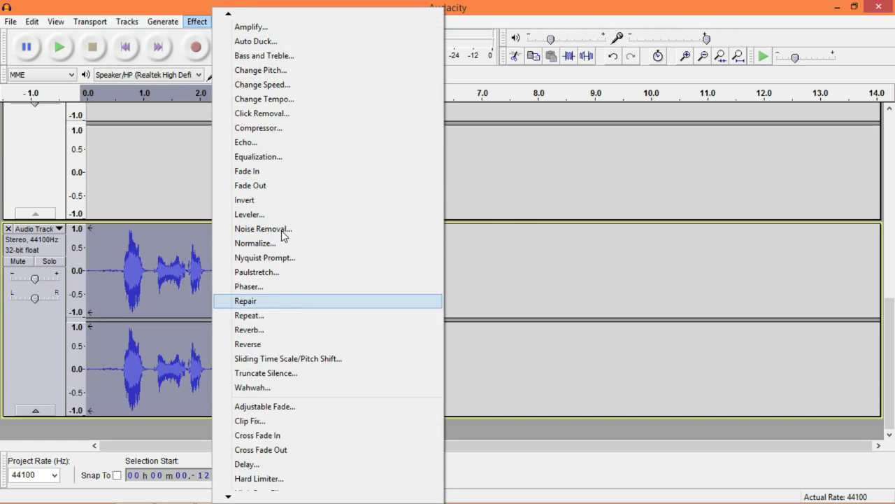
pyautogui.click(256, 157)
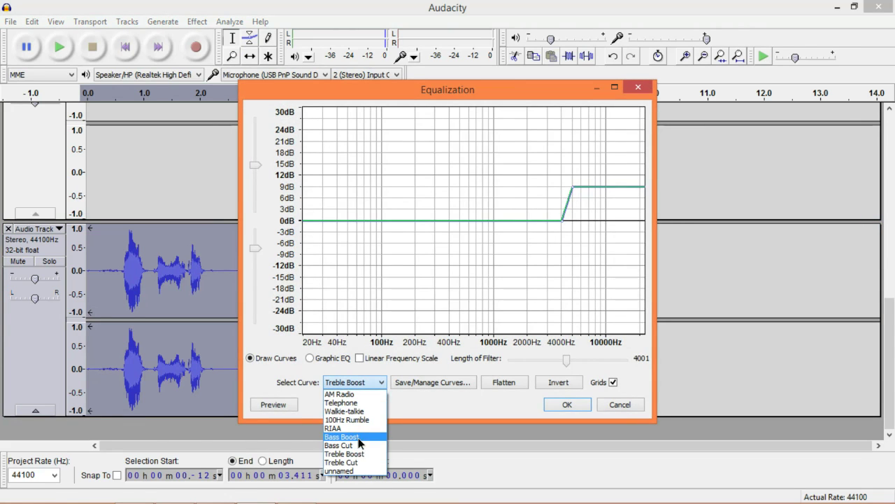
pyautogui.click(358, 440)
pyautogui.click(567, 405)
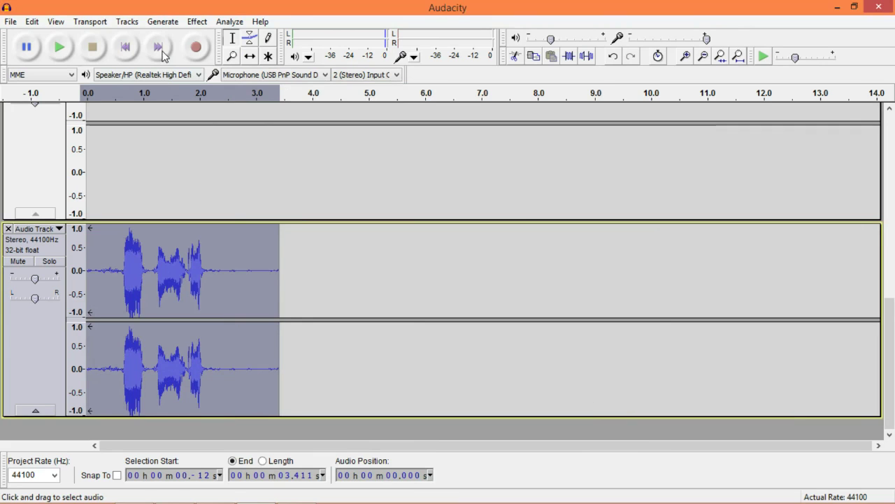
# Apply the Treble Boost equalization curve to the whole clip
pyautogui.click(197, 21)
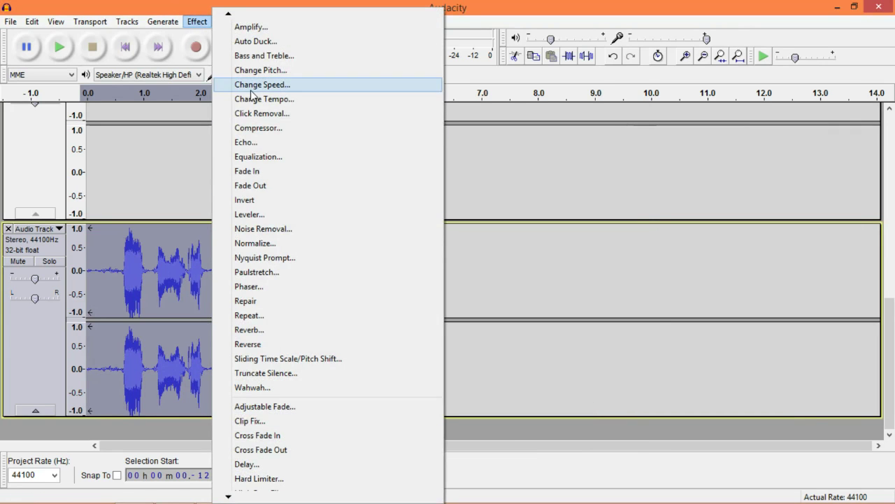
pyautogui.click(272, 163)
pyautogui.click(350, 382)
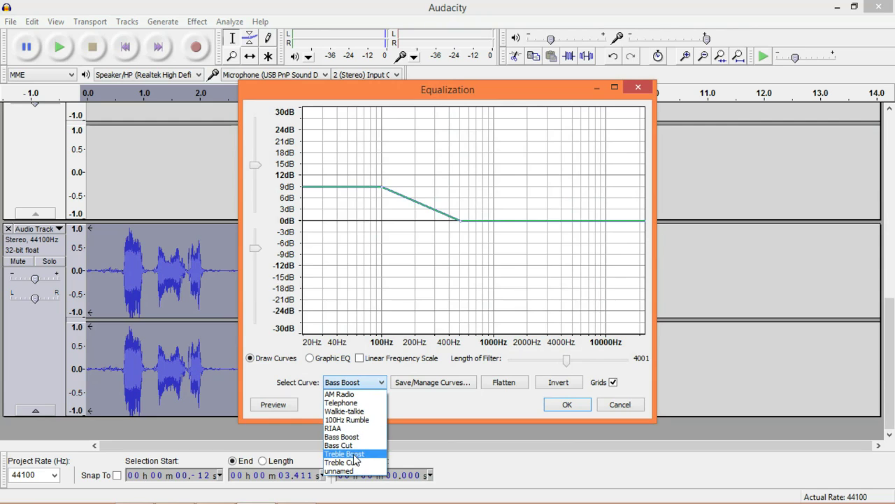
pyautogui.click(353, 453)
pyautogui.click(567, 404)
pyautogui.click(184, 265)
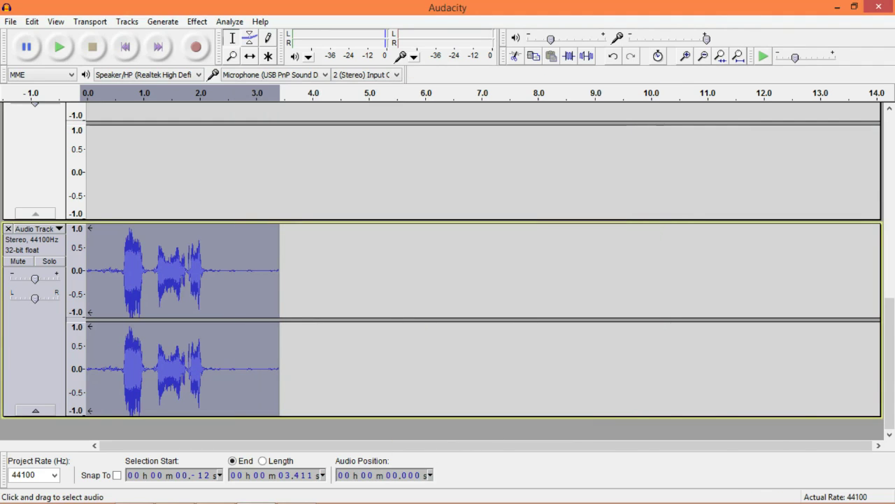
# Play the equalized clip from the start and try selections around the speech
pyautogui.click(125, 48)
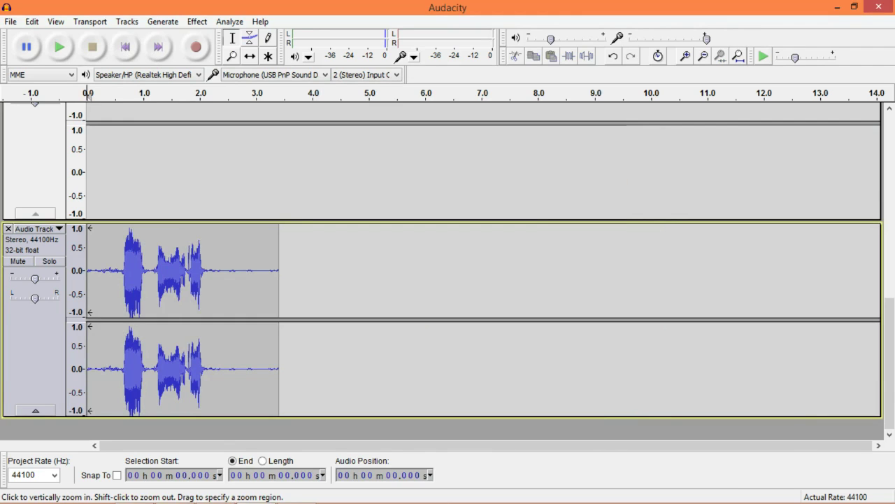
pyautogui.click(59, 51)
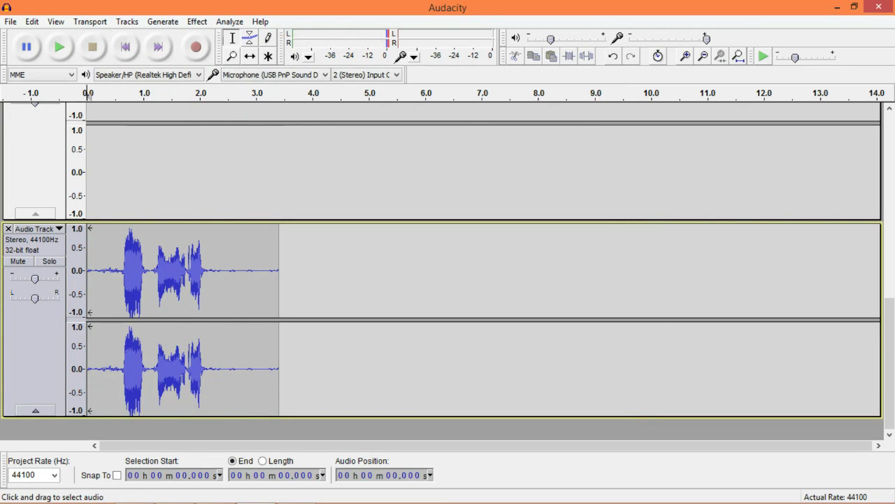
pyautogui.moveTo(123, 279); pyautogui.dragTo(249, 254)
pyautogui.click(214, 254)
pyautogui.click(267, 250)
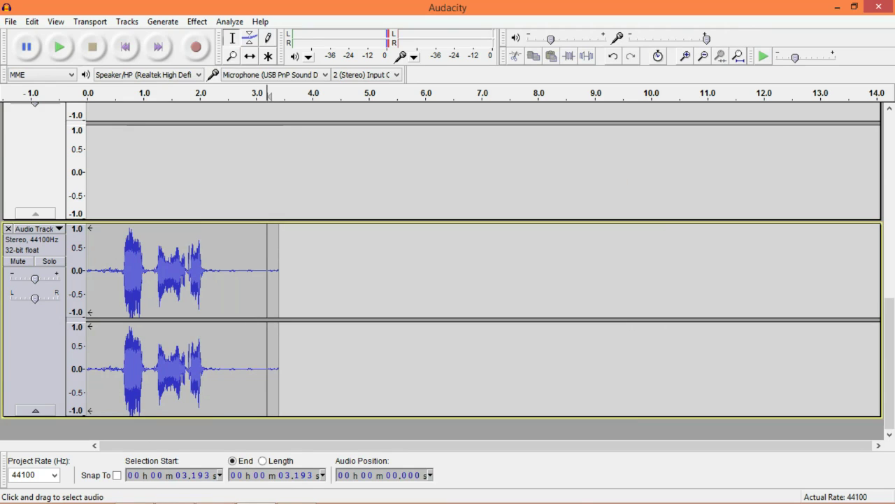
# Capture a new noise profile from the silent tail, 2.345 to 3.460 seconds
pyautogui.moveTo(219, 273); pyautogui.dragTo(282, 273)
pyautogui.click(197, 21)
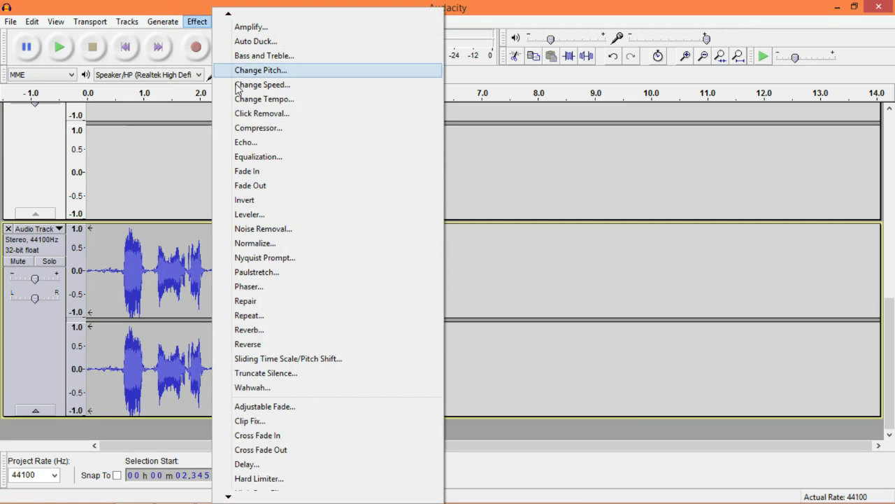
pyautogui.click(232, 244)
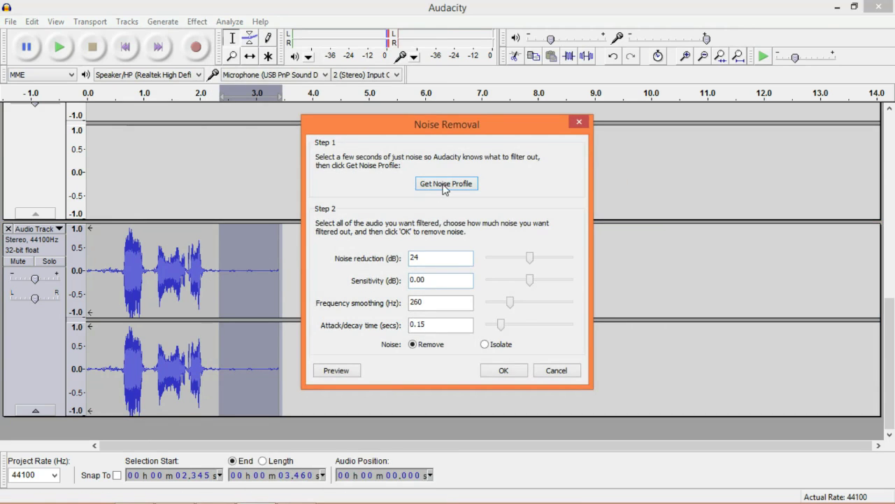
pyautogui.click(393, 183)
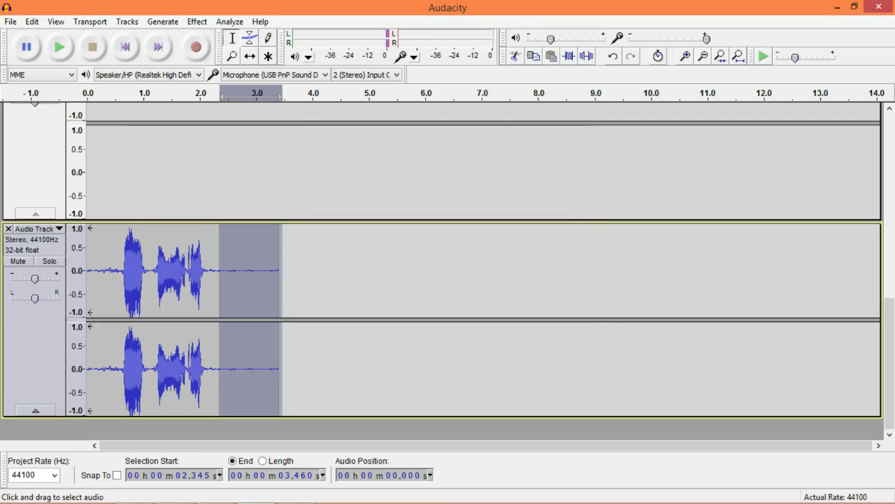
# Reselect the entire voice clip, then open and cancel the Amplify effect
pyautogui.doubleClick(240, 254)
pyautogui.doubleClick(216, 231)
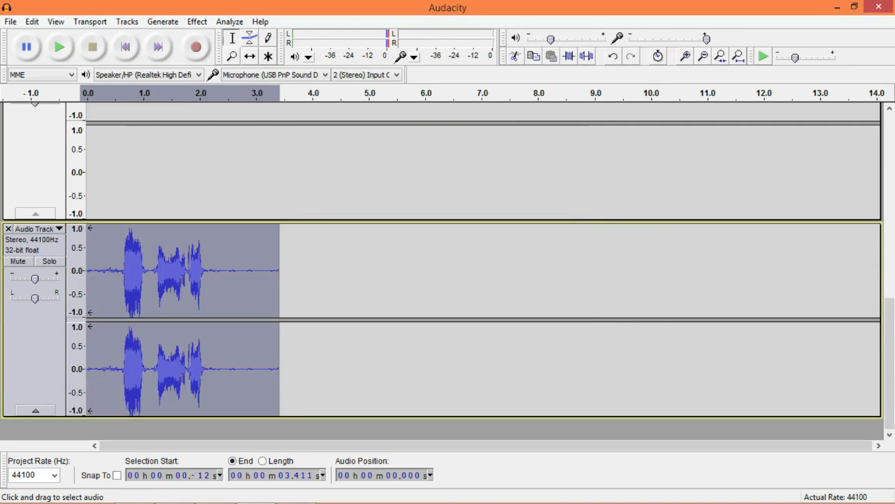
pyautogui.click(196, 21)
pyautogui.click(210, 26)
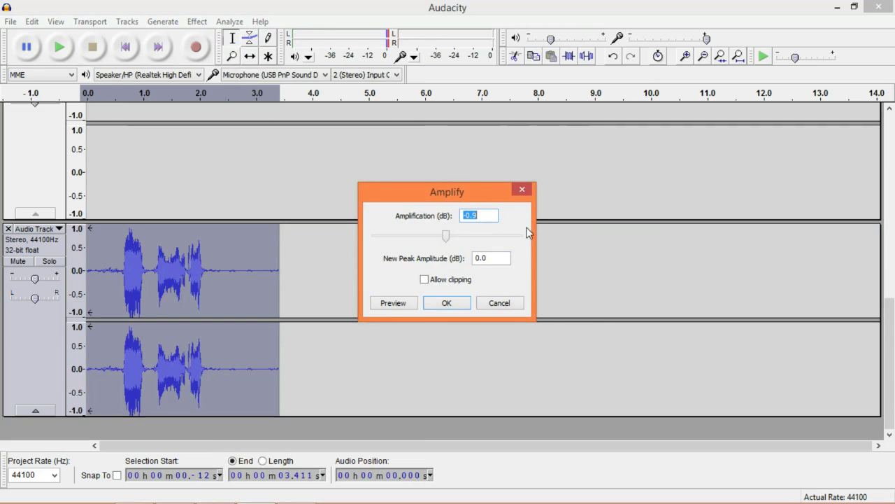
pyautogui.click(499, 303)
# Apply Noise Removal to the whole equalized clip
pyautogui.click(194, 21)
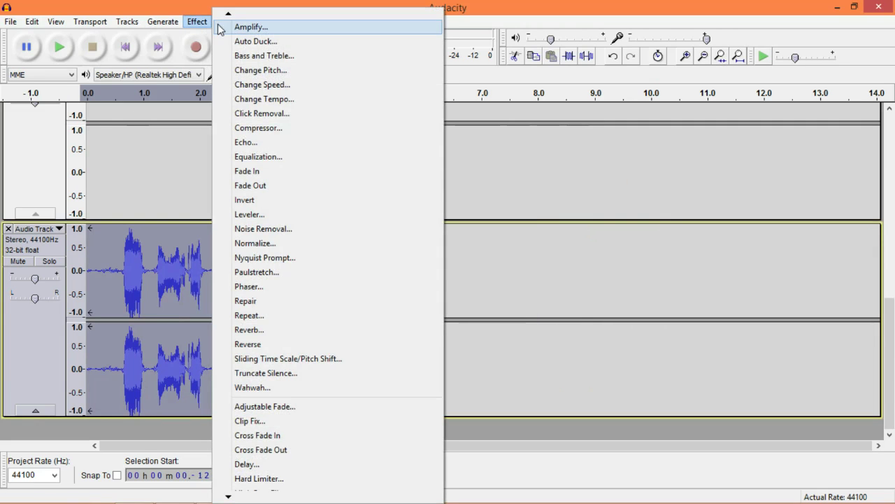
pyautogui.click(272, 229)
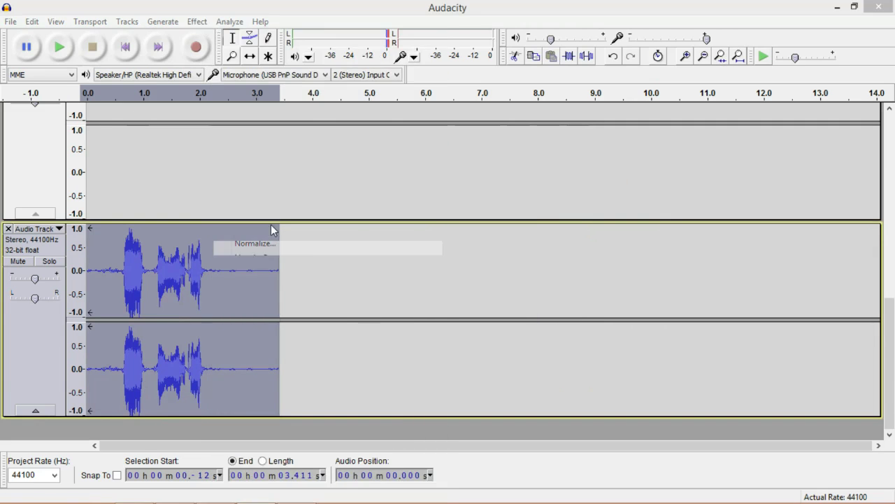
pyautogui.click(503, 371)
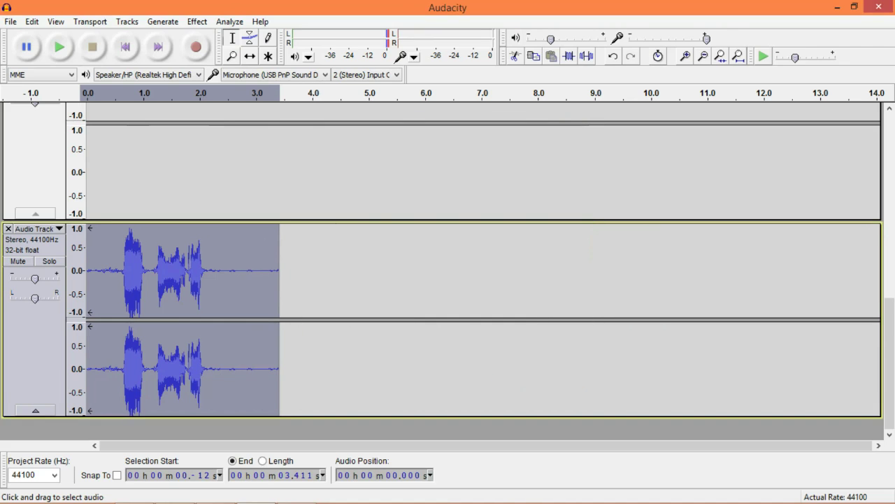
# Play the cleaned clip from the start and stop it
pyautogui.click(193, 225)
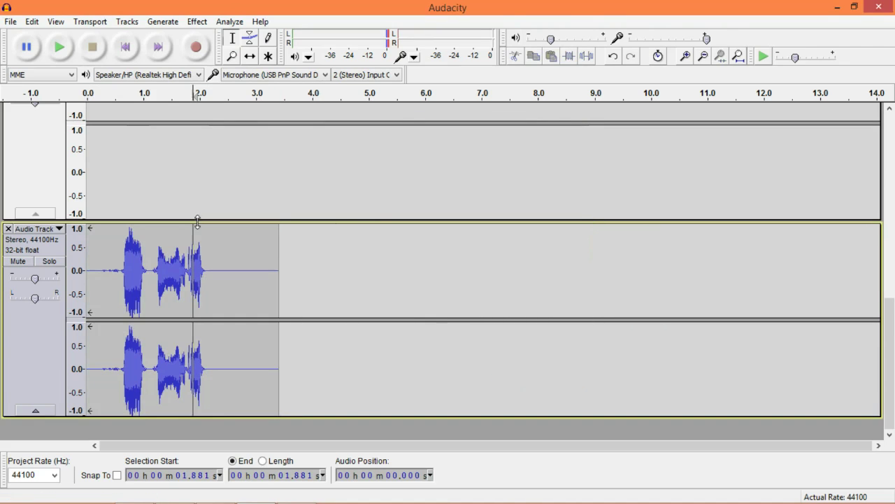
pyautogui.click(126, 47)
pyautogui.click(59, 47)
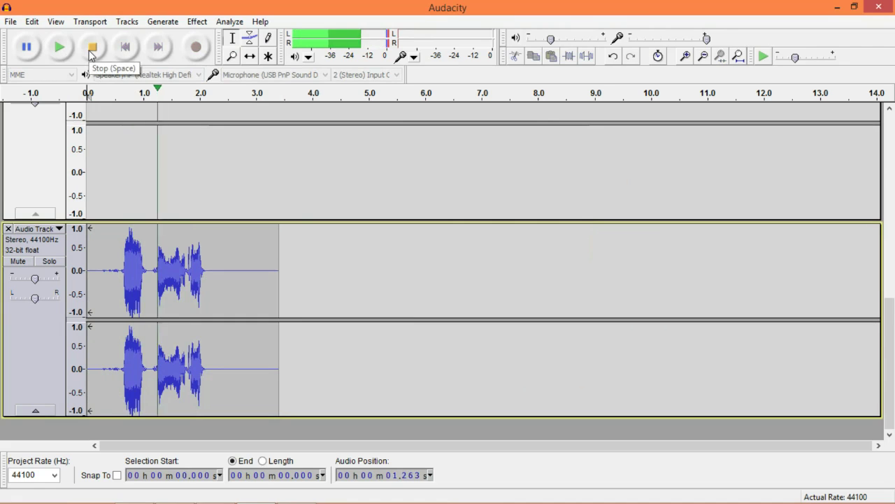
pyautogui.click(92, 47)
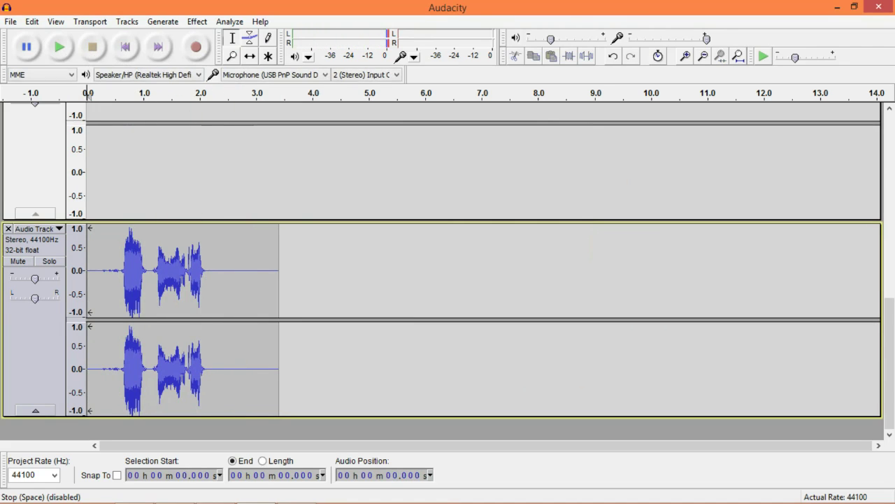
# Check points around 2.1 to 5.1 seconds, then replay the cleaned clip from the start
pyautogui.click(208, 250)
pyautogui.click(377, 293)
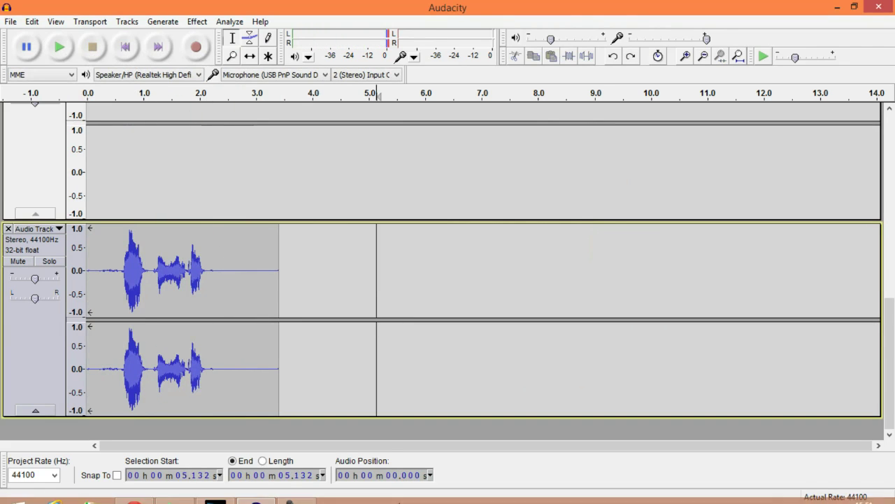
pyautogui.click(343, 281)
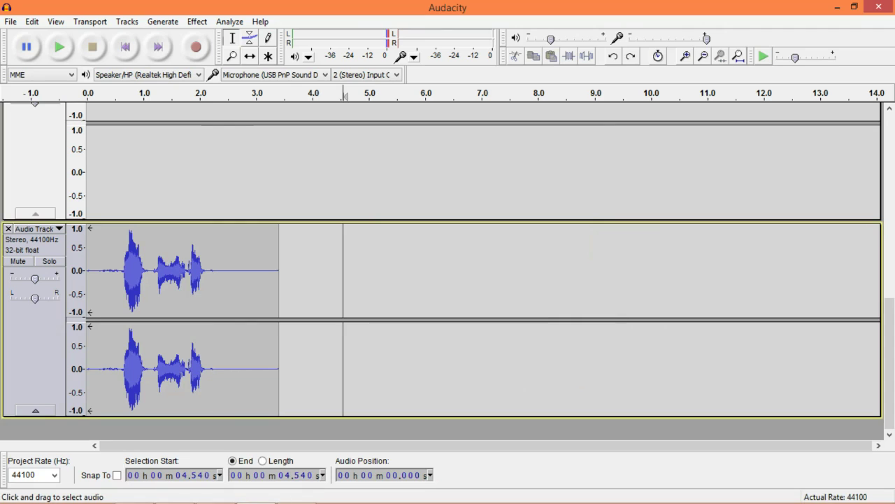
pyautogui.moveTo(210, 279); pyautogui.dragTo(219, 280)
pyautogui.click(210, 280)
pyautogui.click(126, 47)
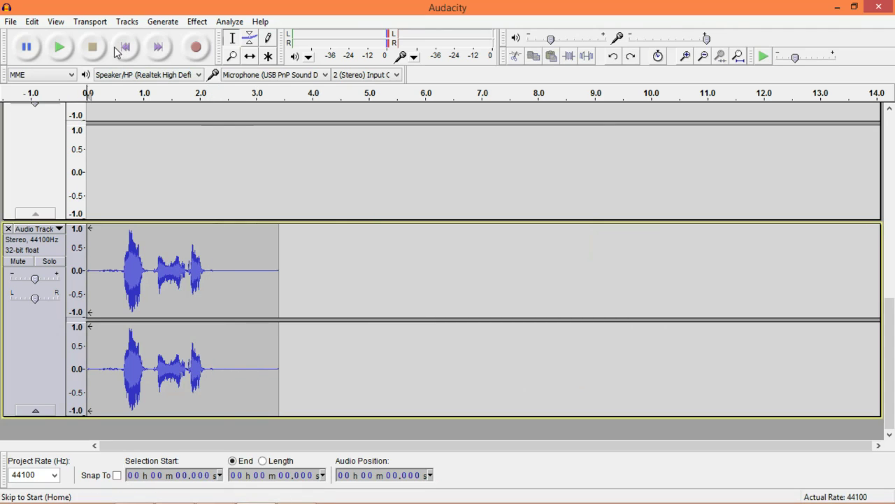
pyautogui.click(66, 46)
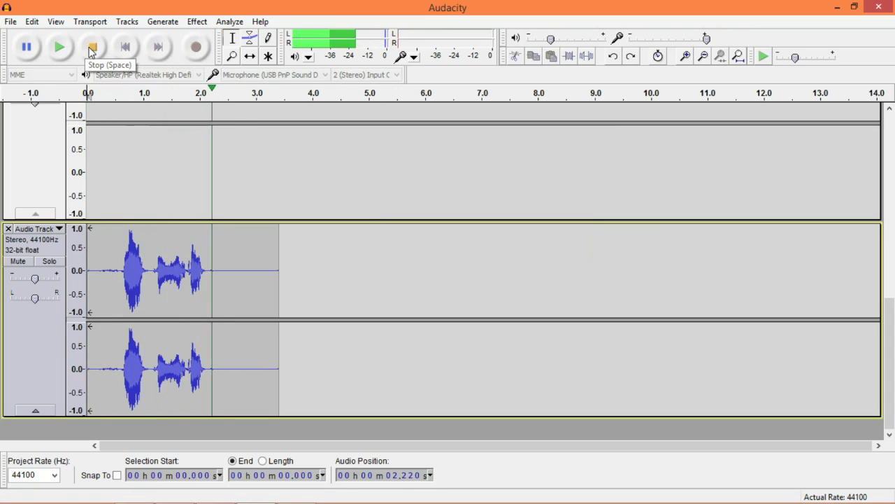
pyautogui.click(91, 49)
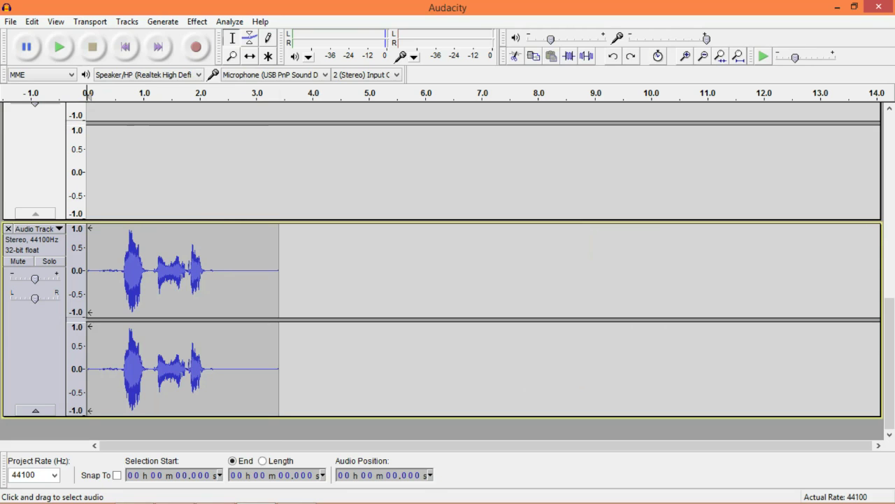
pyautogui.hotkey('ctrl', 'a')
pyautogui.scroll(1, 447, 280)
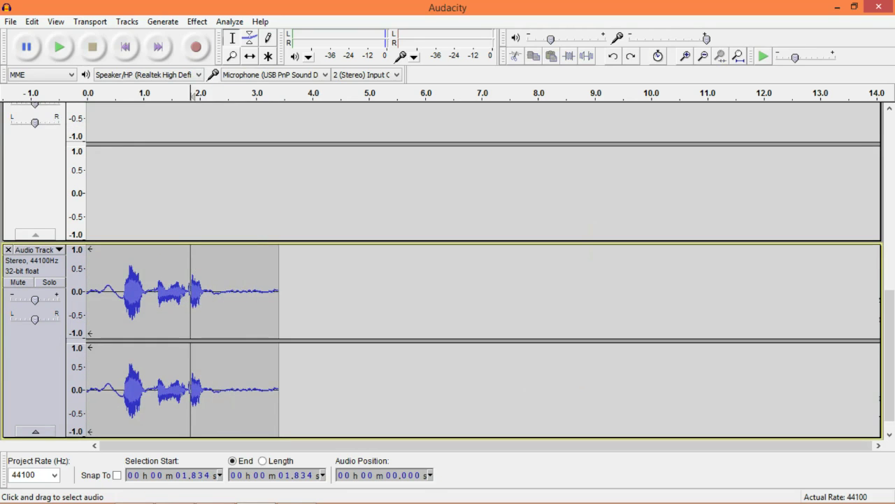
pyautogui.click(128, 48)
pyautogui.click(59, 48)
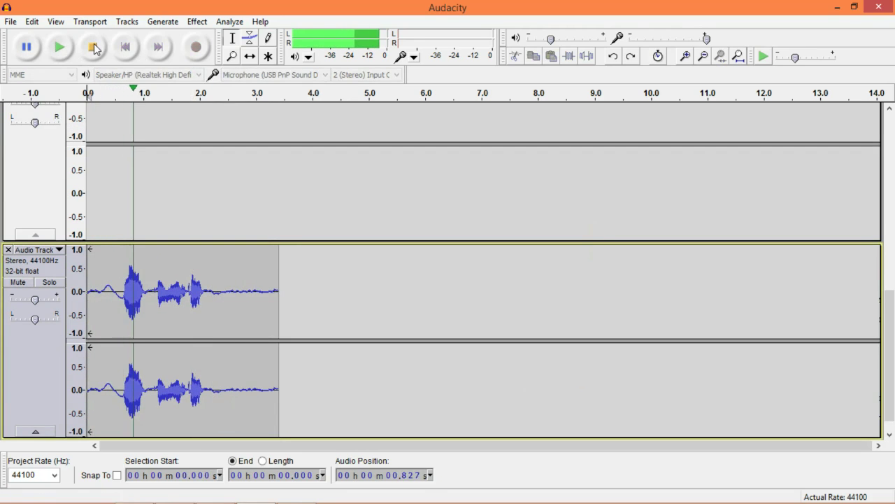
pyautogui.click(95, 47)
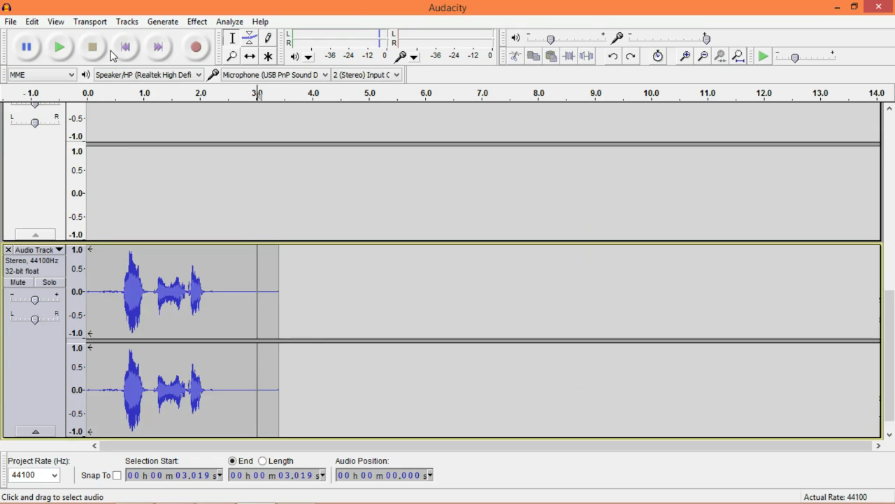
pyautogui.click(125, 46)
pyautogui.click(59, 46)
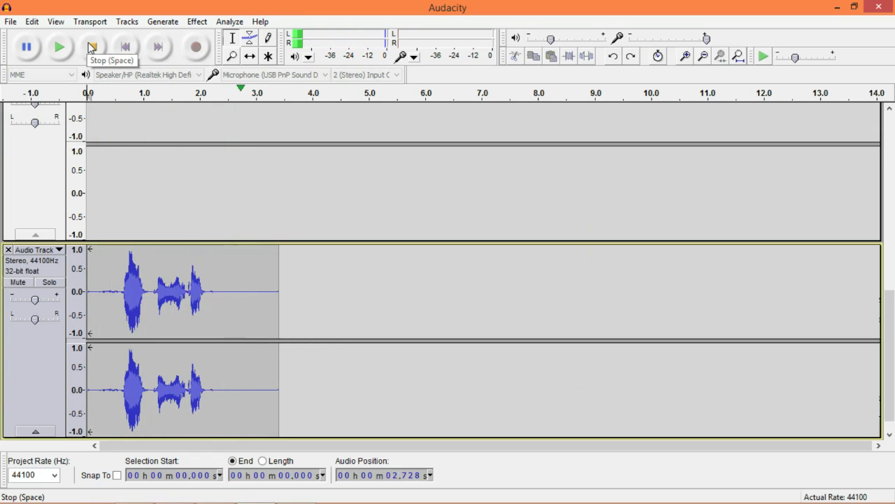
pyautogui.click(91, 46)
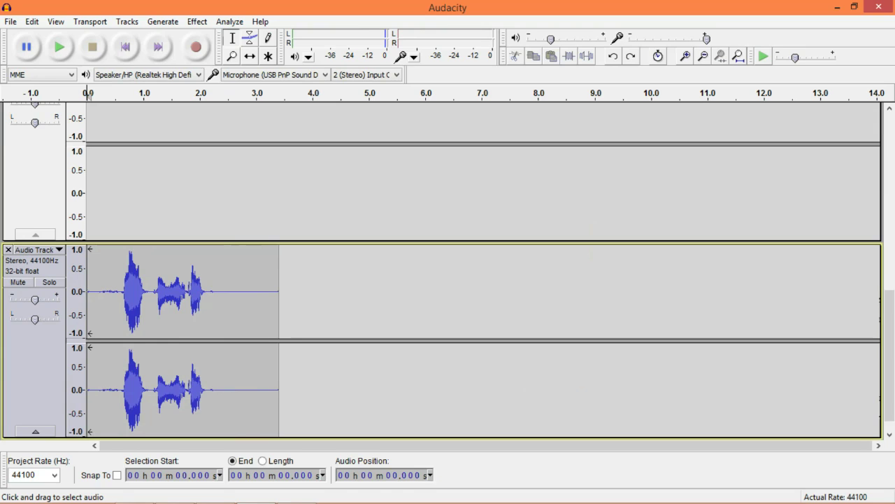
pyautogui.click(123, 285)
pyautogui.moveTo(221, 294); pyautogui.dragTo(113, 293)
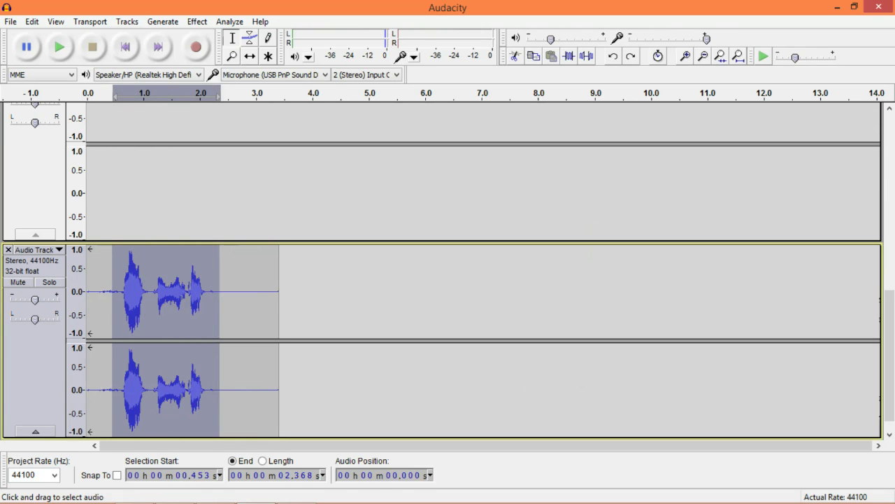
pyautogui.click(160, 294)
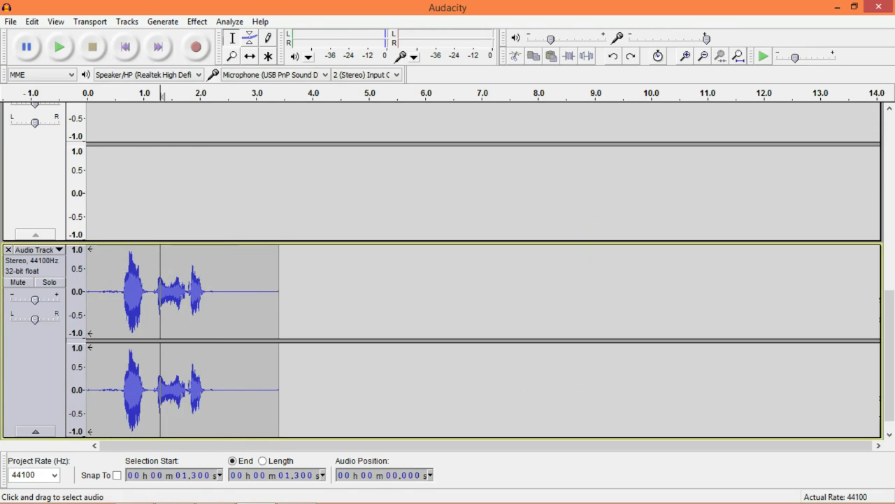
pyautogui.moveTo(238, 294); pyautogui.dragTo(117, 294)
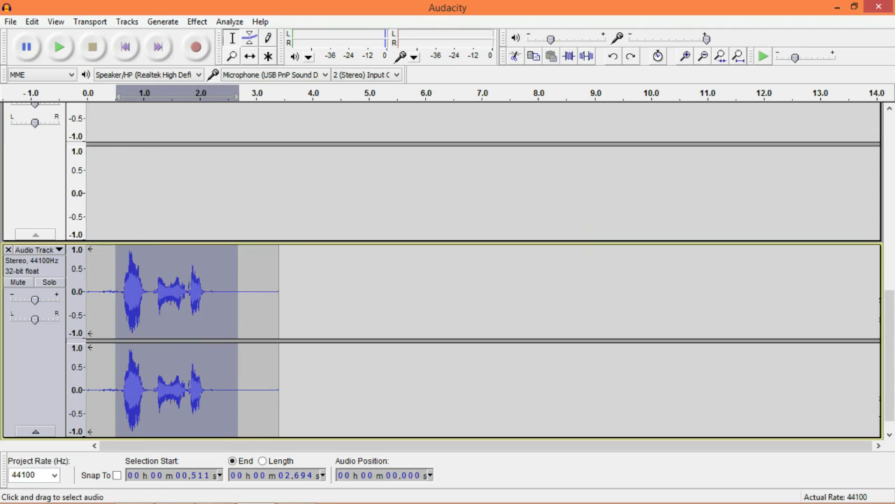
pyautogui.click(190, 293)
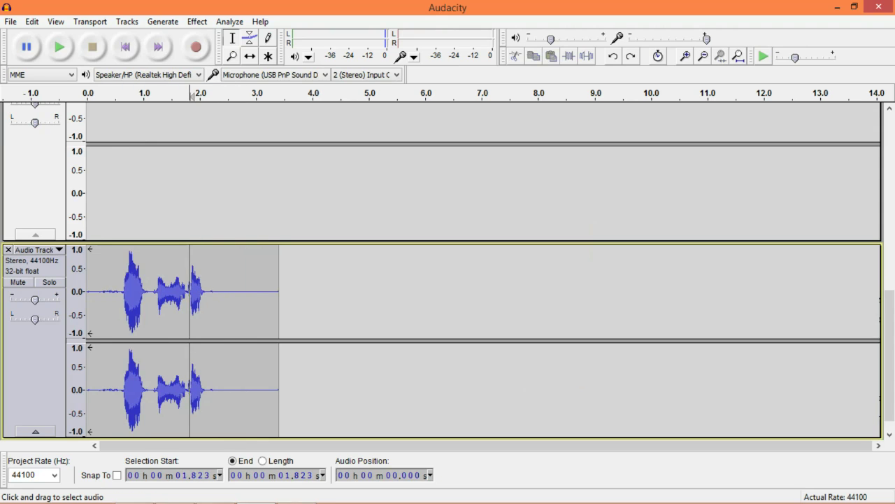
pyautogui.moveTo(220, 294); pyautogui.dragTo(120, 294)
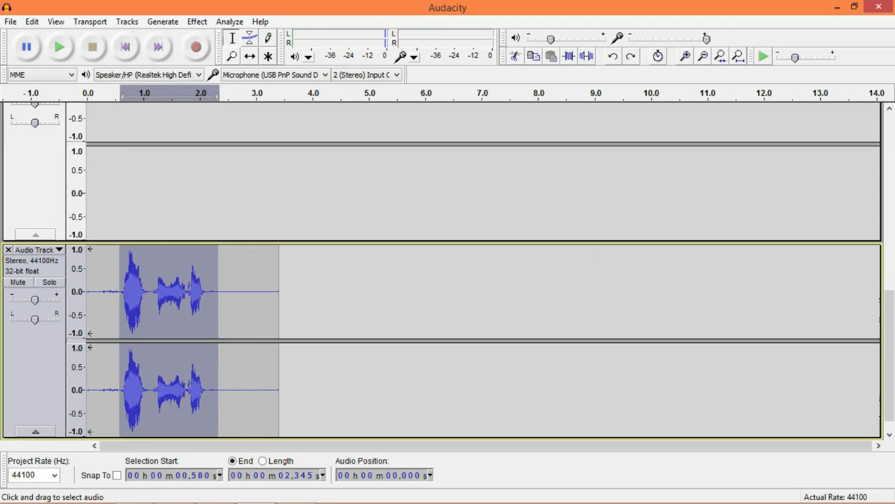
pyautogui.click(243, 263)
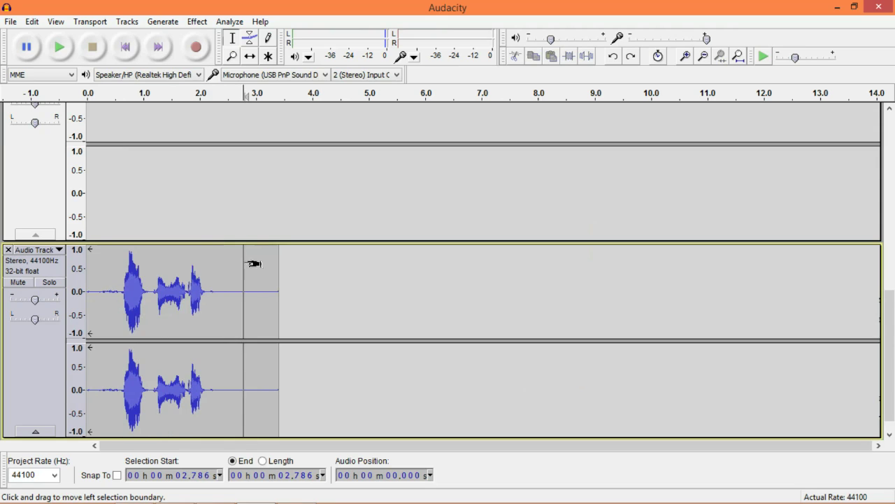
pyautogui.moveTo(253, 264); pyautogui.dragTo(100, 261)
pyautogui.click(238, 264)
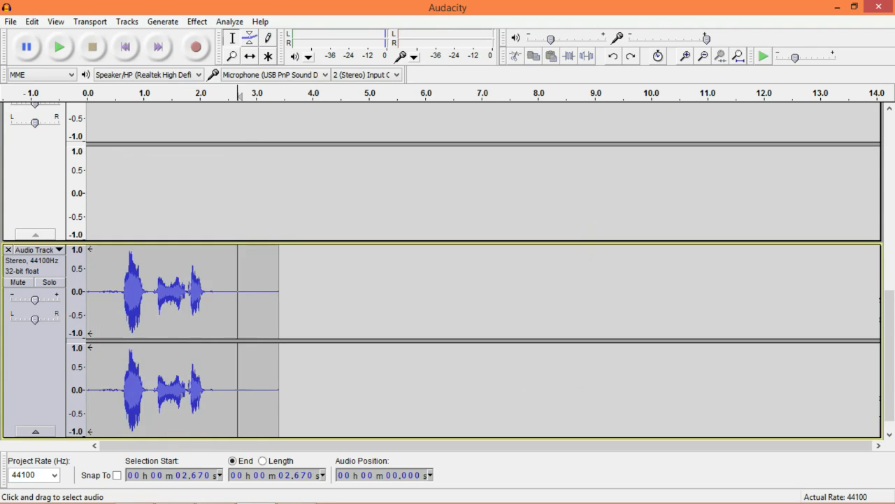
pyautogui.moveTo(243, 264); pyautogui.dragTo(101, 264)
pyautogui.click(210, 264)
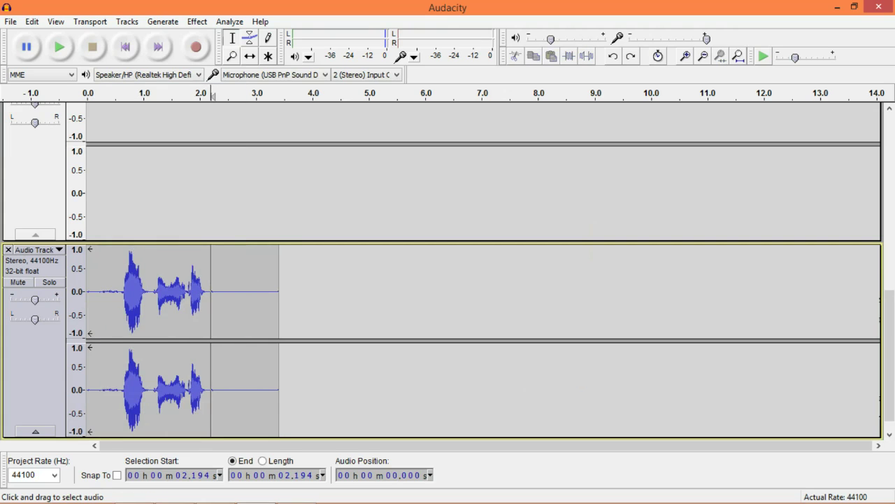
pyautogui.moveTo(234, 264); pyautogui.dragTo(106, 263)
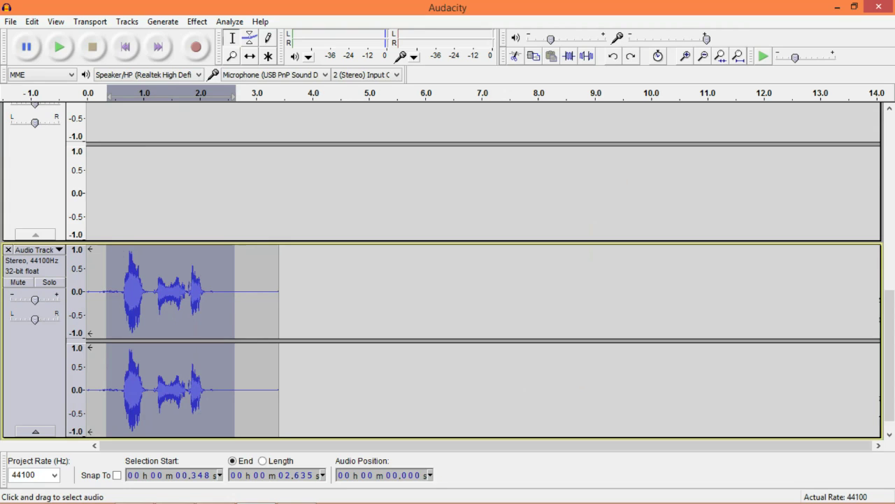
pyautogui.click(180, 290)
pyautogui.moveTo(221, 291); pyautogui.dragTo(99, 290)
pyautogui.click(249, 286)
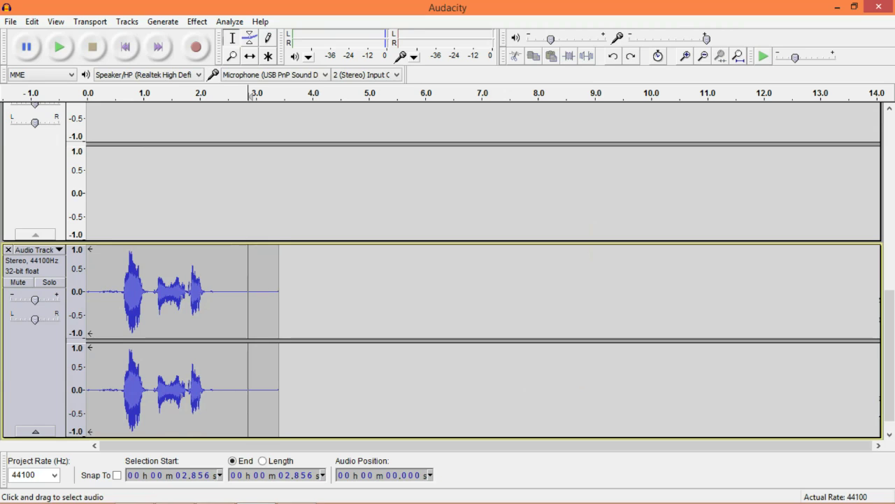
pyautogui.moveTo(242, 291); pyautogui.dragTo(104, 290)
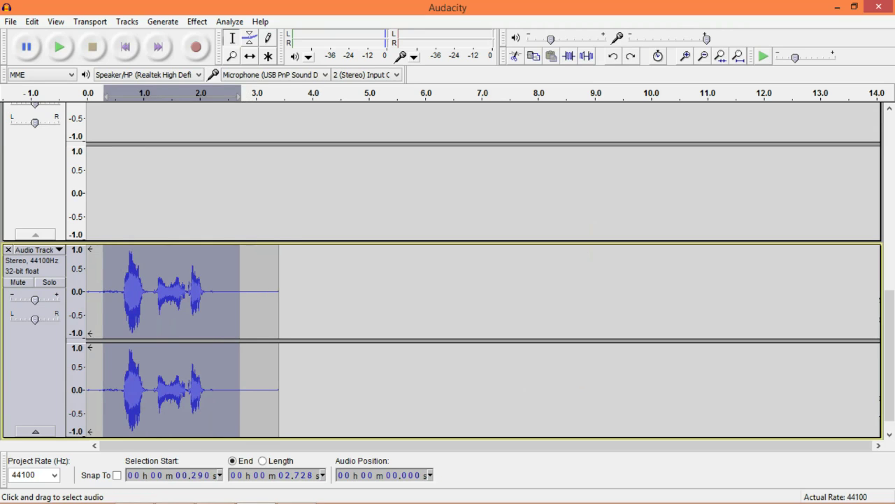
pyautogui.click(202, 290)
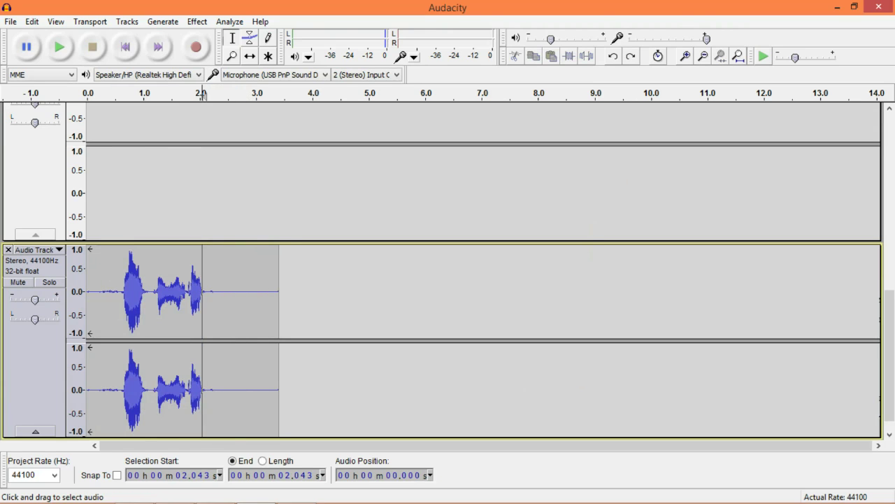
pyautogui.moveTo(245, 290); pyautogui.dragTo(94, 290)
pyautogui.click(225, 270)
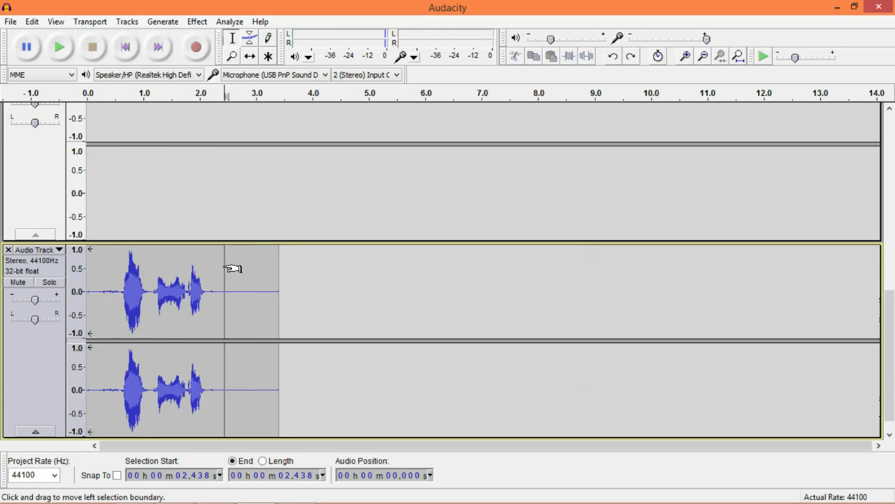
pyautogui.moveTo(252, 272); pyautogui.dragTo(84, 273)
pyautogui.click(172, 291)
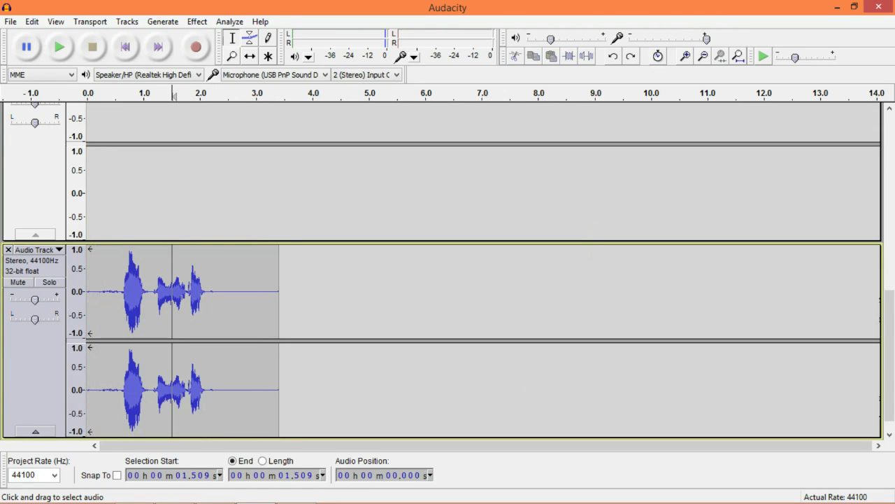
pyautogui.moveTo(146, 290); pyautogui.dragTo(205, 290)
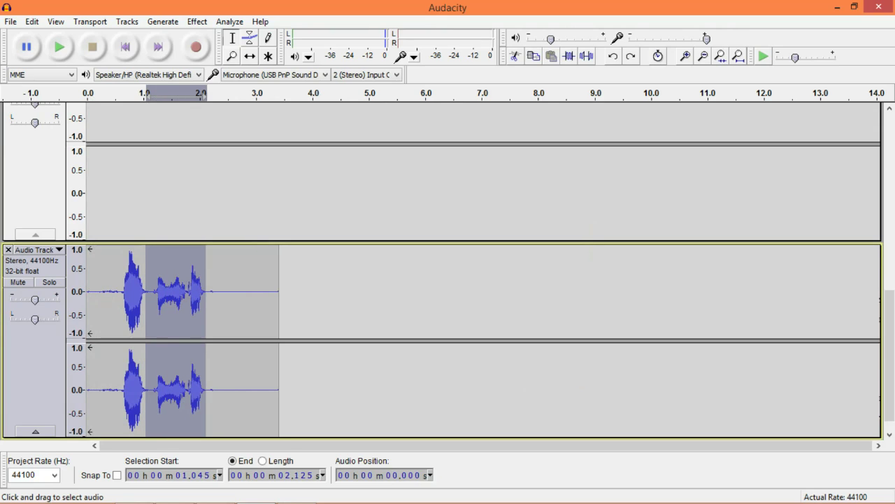
pyautogui.click(237, 290)
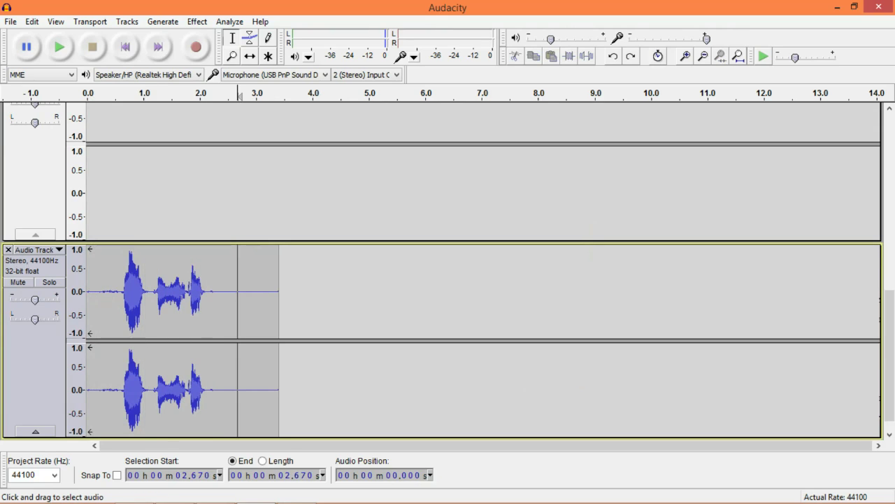
pyautogui.moveTo(227, 290); pyautogui.dragTo(110, 290)
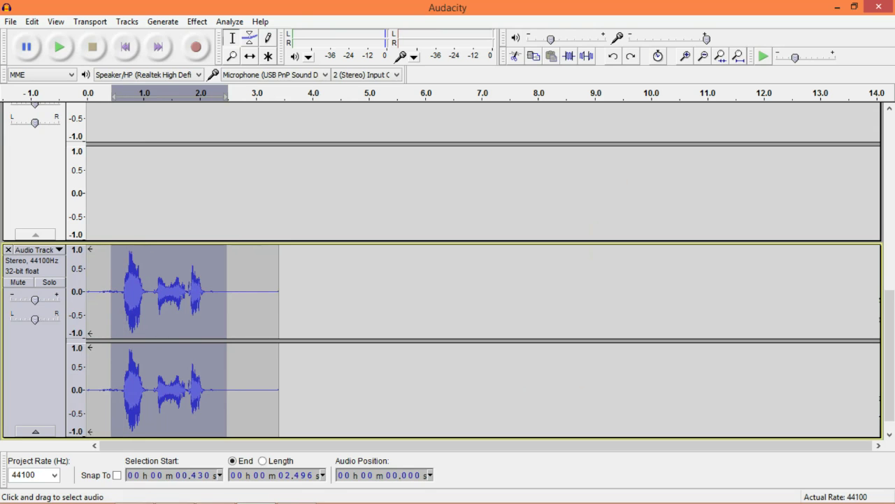
pyautogui.click(101, 290)
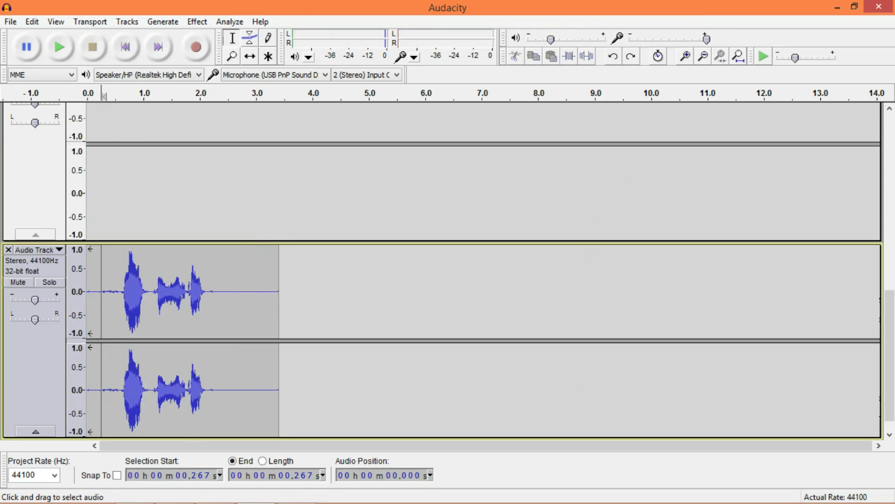